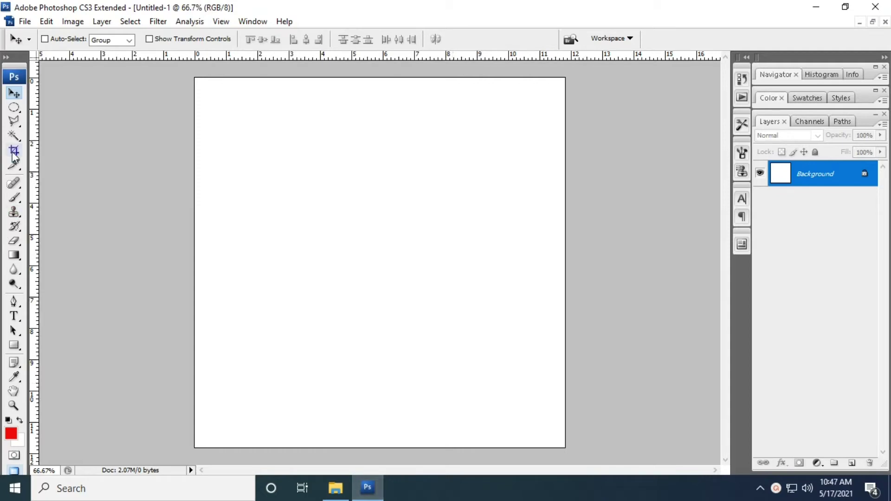
Step: Open the marquee tool flyout to see the available selection shapes
{"action": "left_click", "coordinate": [14, 107]}
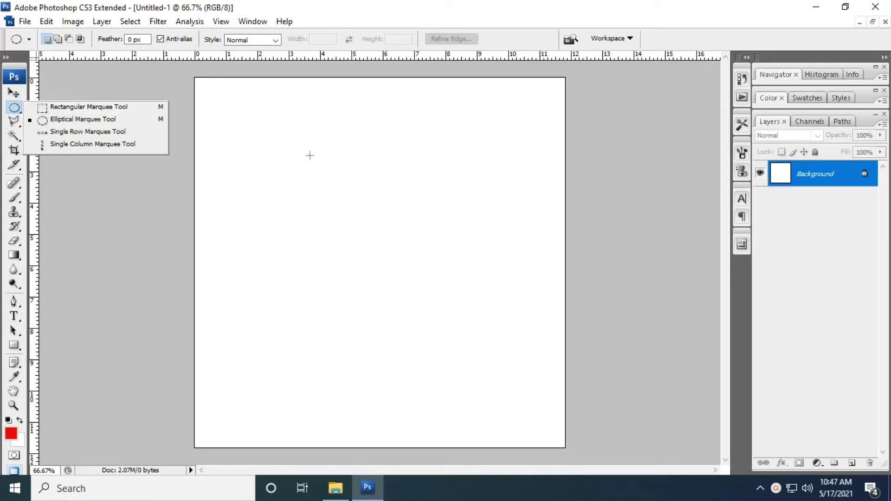
Step: Open Lion.jpg from the Imag folder as a new document
{"action": "left_click", "coordinate": [13, 93]}
{"action": "left_click", "coordinate": [25, 22]}
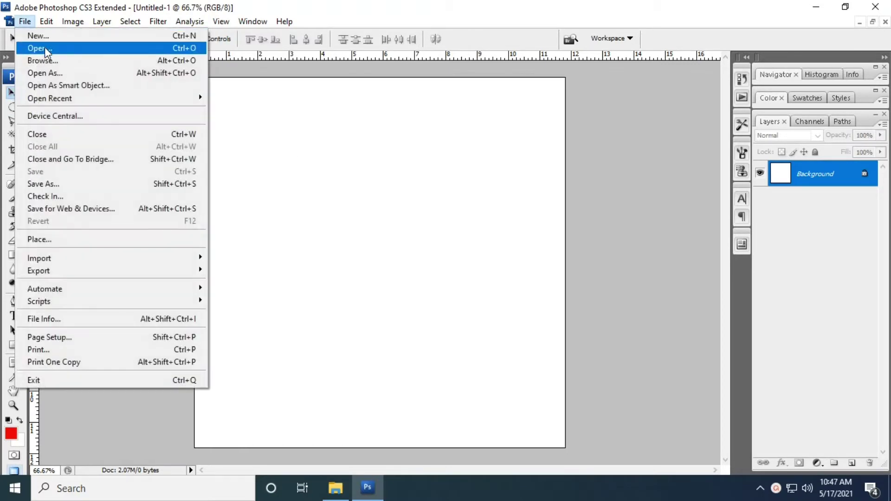
{"action": "left_click", "coordinate": [45, 48]}
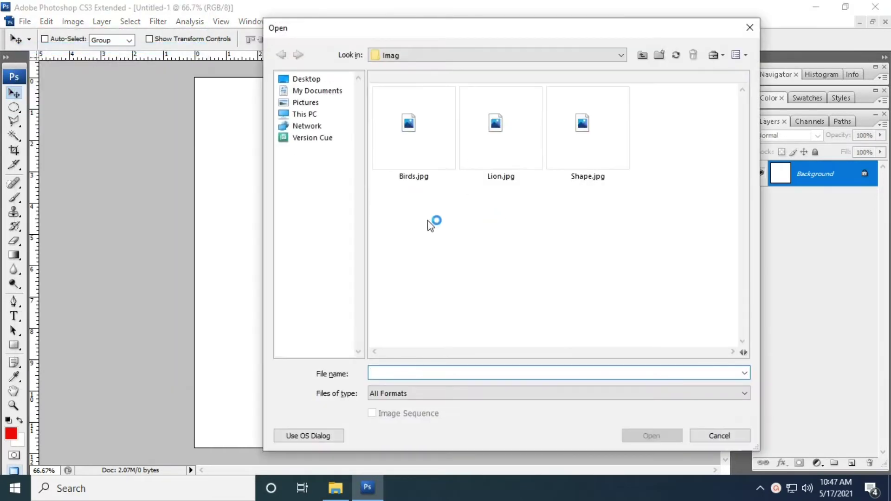
{"action": "left_click", "coordinate": [514, 135]}
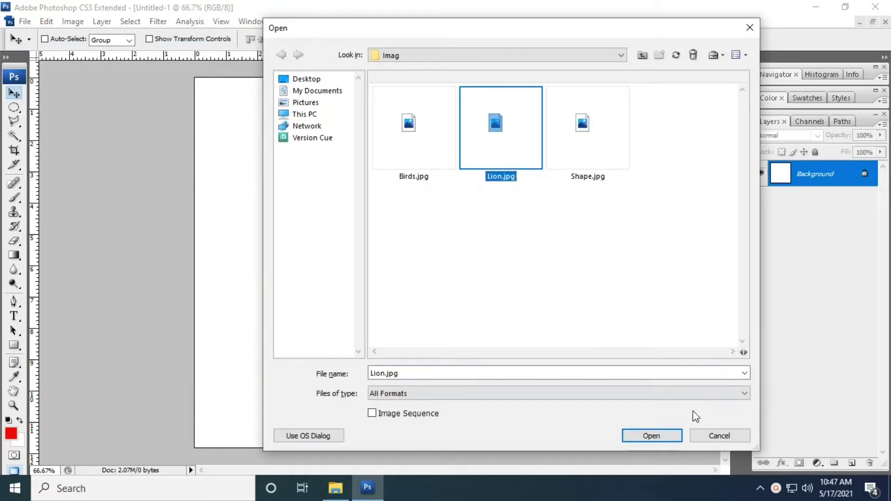
{"action": "left_click", "coordinate": [671, 437]}
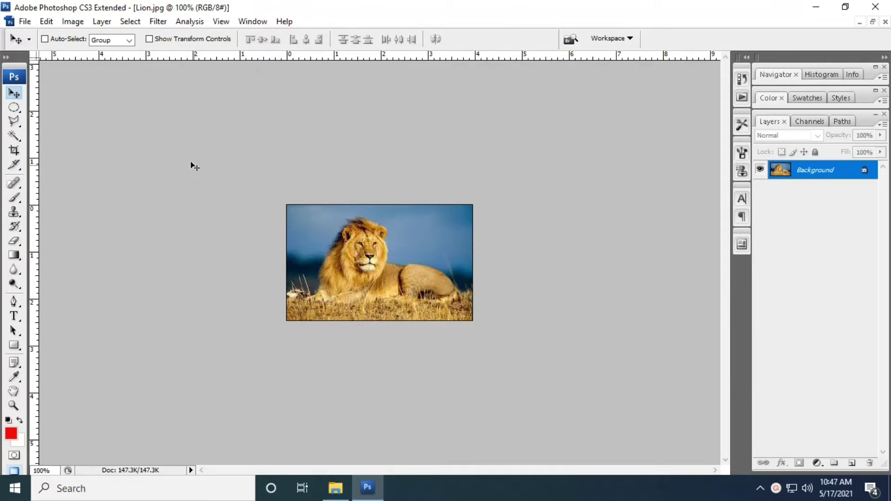
Step: Select most of the lion with the Rectangular Marquee, copy it, and return to Untitled-1
{"action": "left_click", "coordinate": [14, 108]}
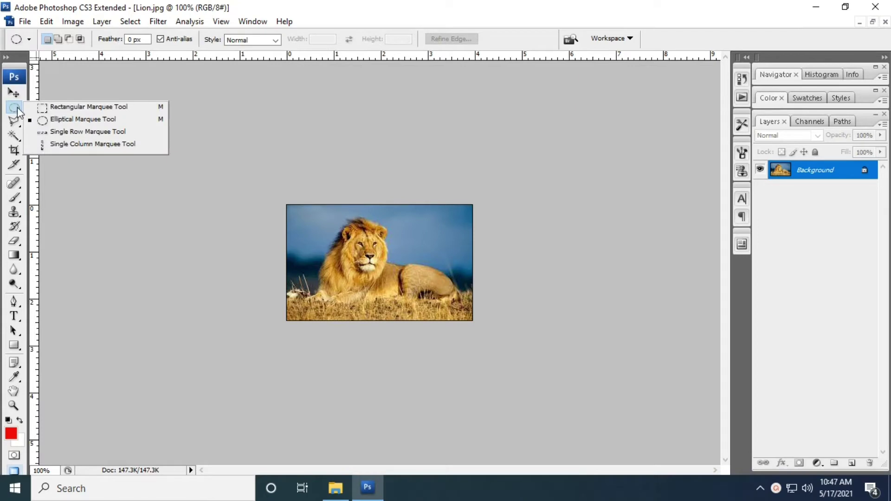
{"action": "left_click", "coordinate": [137, 107]}
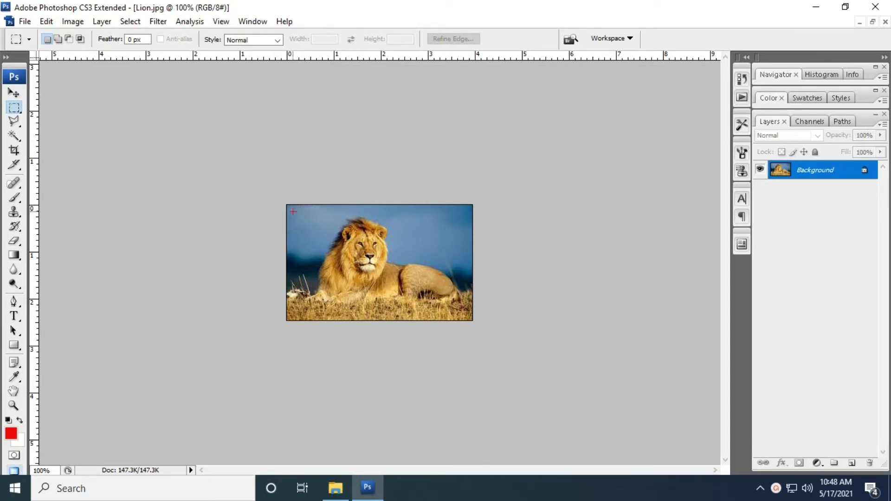
{"action": "left_click_drag", "start_coordinate": [349, 280], "coordinate": [472, 314]}
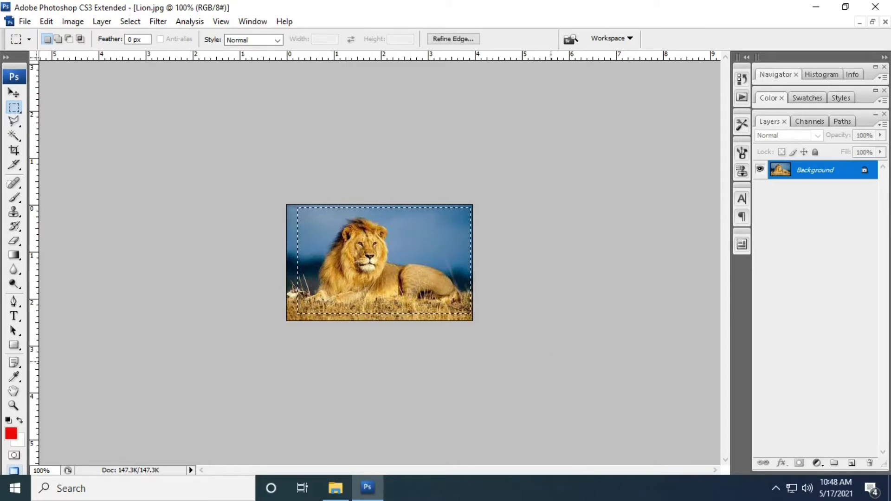
{"action": "key", "text": "Delete"}
{"action": "key", "text": "ctrl+d"}
{"action": "left_click", "coordinate": [860, 21]}
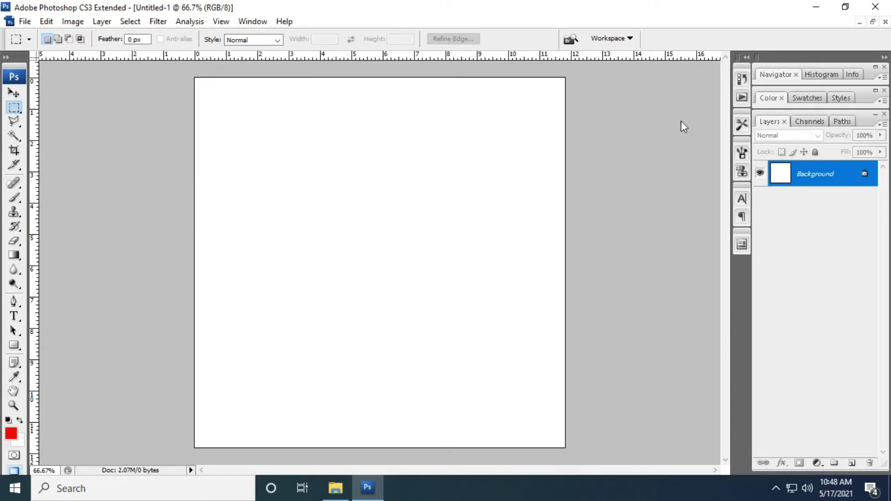
Step: Paste the lion into Untitled-1, enlarge it nearly threefold with Free Transform, and shift it up-left
{"action": "key", "text": "ctrl+v"}
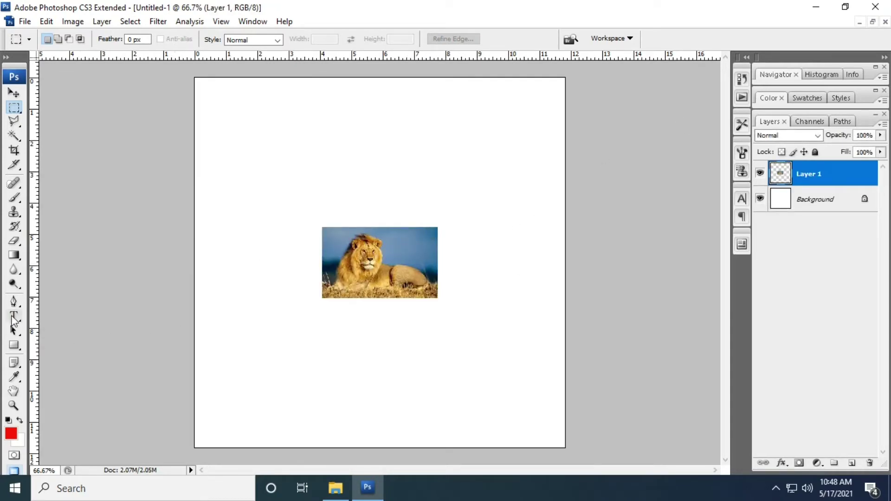
{"action": "key", "text": "ctrl+t"}
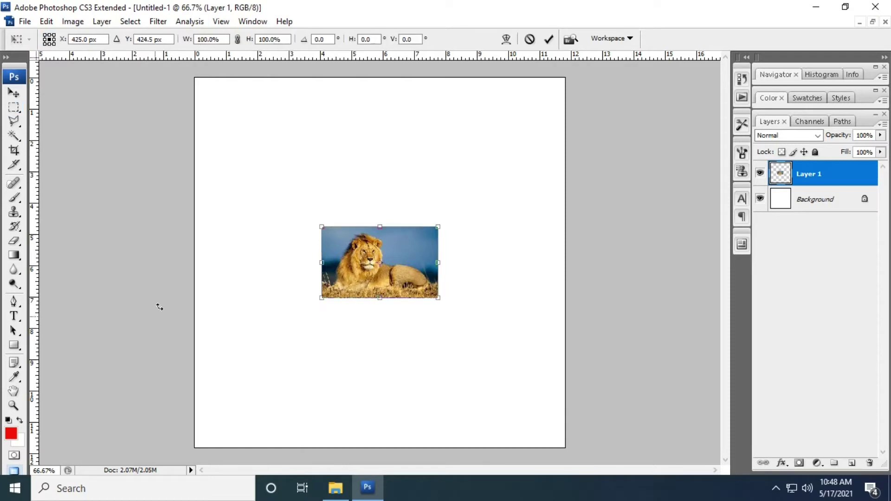
{"action": "left_click_drag", "start_coordinate": [319, 228], "coordinate": [224, 167]}
{"action": "left_click_drag", "start_coordinate": [435, 294], "coordinate": [549, 377]}
{"action": "left_click", "coordinate": [14, 93]}
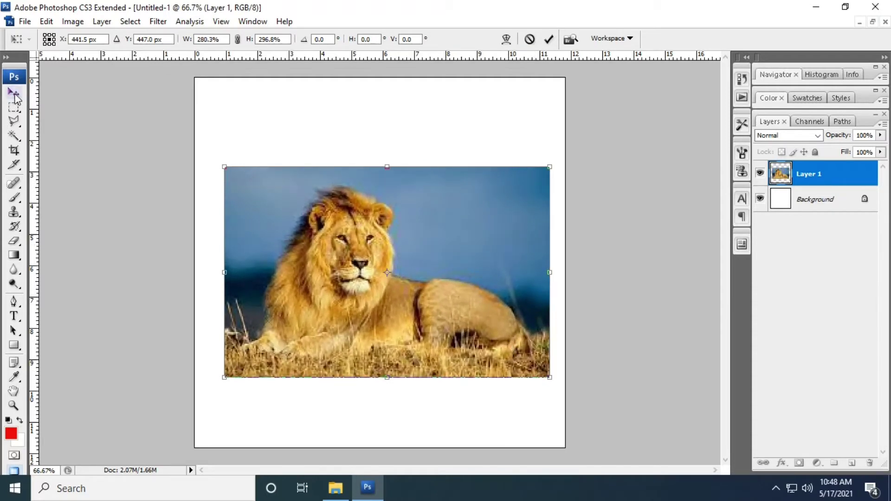
{"action": "left_click", "coordinate": [381, 192]}
{"action": "left_click_drag", "start_coordinate": [396, 255], "coordinate": [365, 240]}
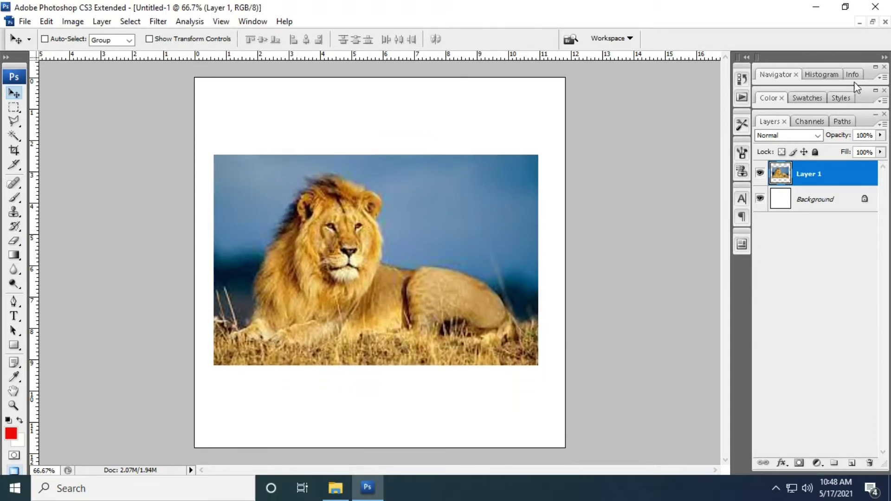
Step: Keep Untitled-1 open and delete the lion's Layer 1, confirming the deletion
{"action": "left_click", "coordinate": [886, 22]}
{"action": "left_click", "coordinate": [485, 194]}
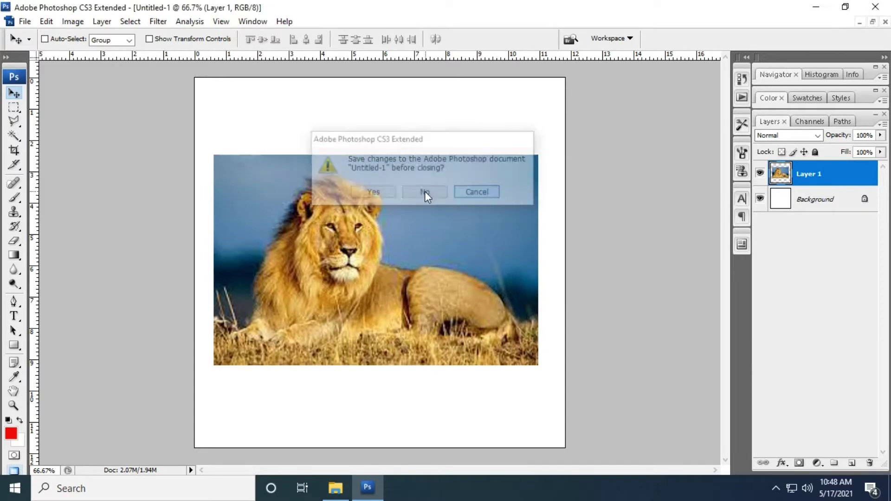
{"action": "left_click", "coordinate": [870, 463]}
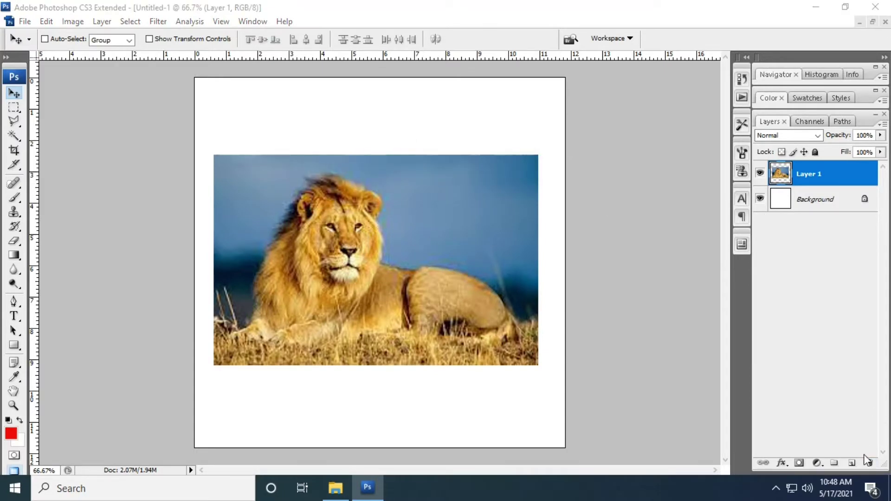
{"action": "left_click", "coordinate": [380, 194]}
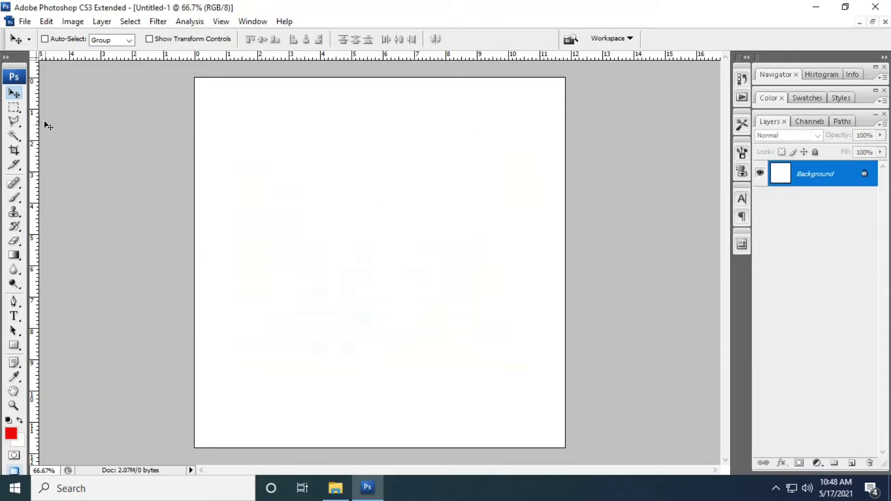
Step: Open Shape.jpg, the red circle image, as its own document
{"action": "left_click", "coordinate": [22, 107]}
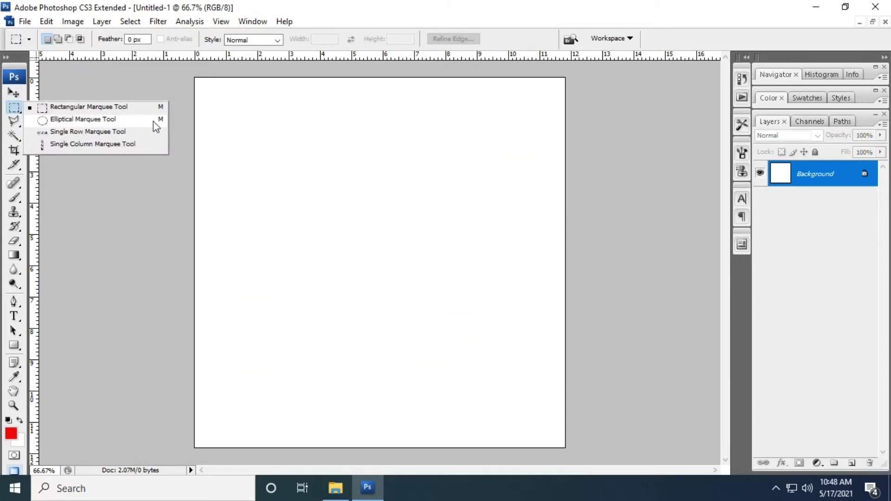
{"action": "left_click", "coordinate": [168, 197]}
{"action": "left_click", "coordinate": [25, 23]}
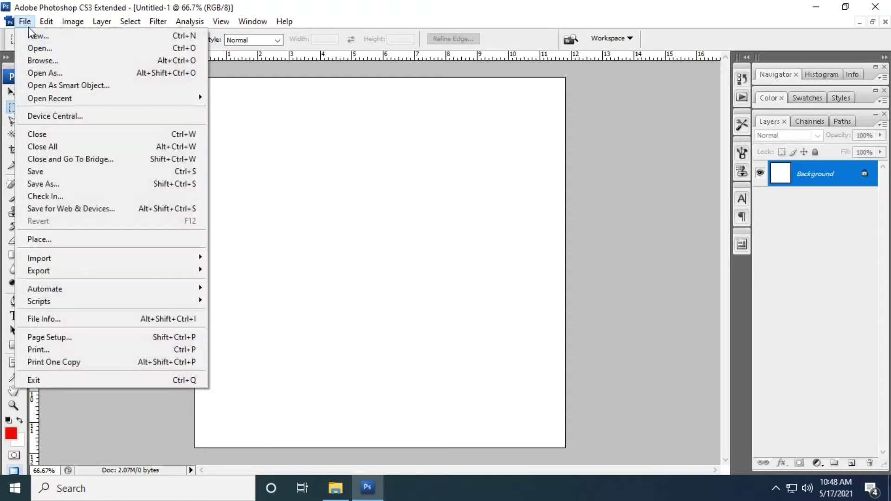
{"action": "left_click", "coordinate": [38, 49]}
{"action": "double_click", "coordinate": [589, 142]}
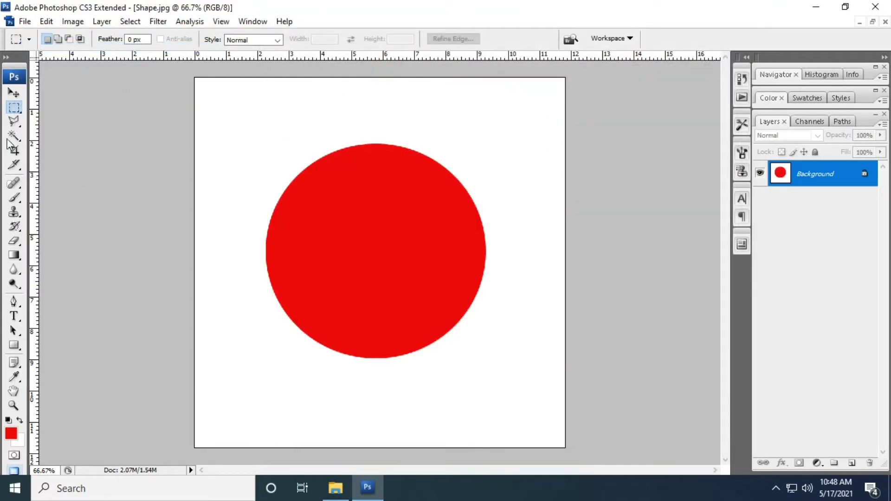
{"action": "left_click", "coordinate": [14, 108]}
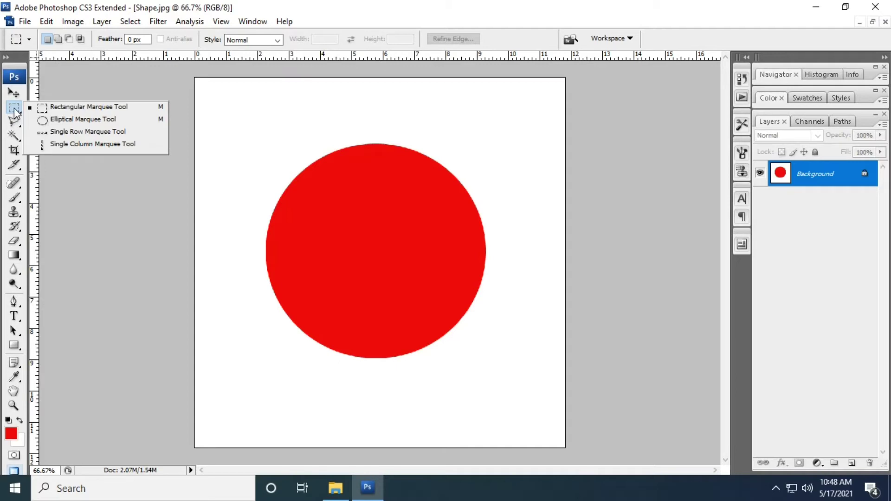
Step: Draw an elliptical selection around the whole red circle and cut it via Edit > Cut
{"action": "left_click", "coordinate": [80, 120]}
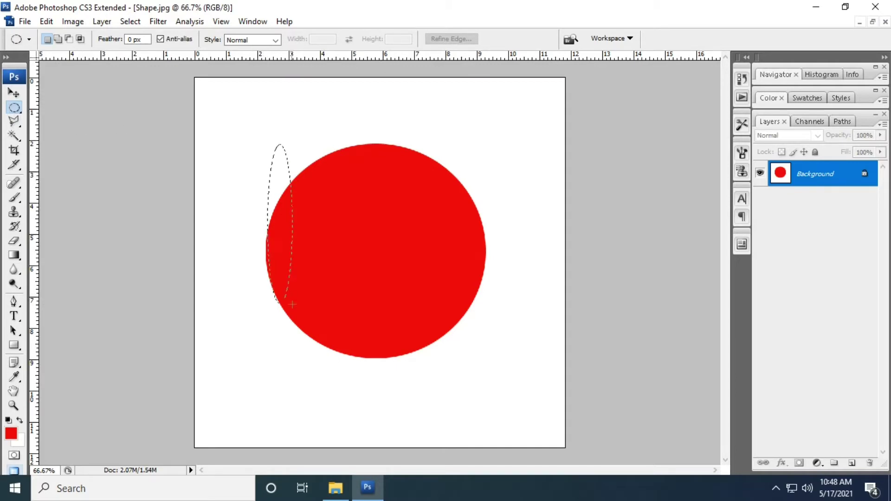
{"action": "left_click_drag", "start_coordinate": [292, 304], "coordinate": [550, 384]}
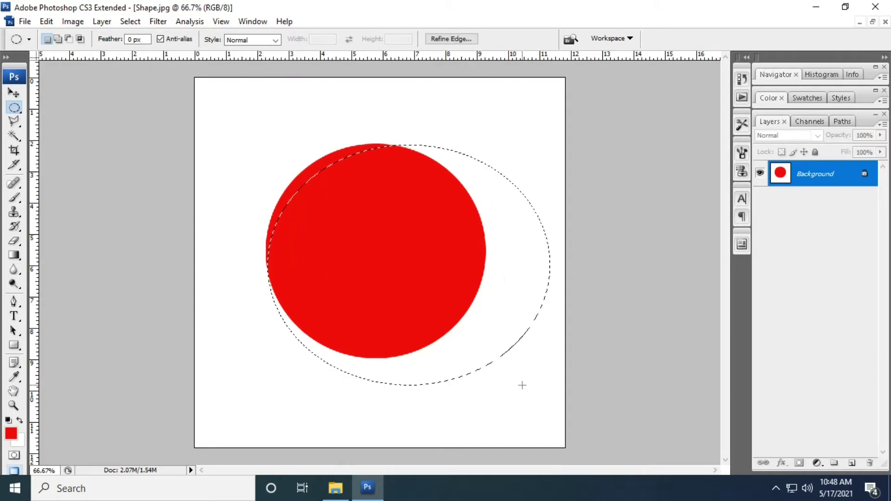
{"action": "left_click", "coordinate": [522, 385]}
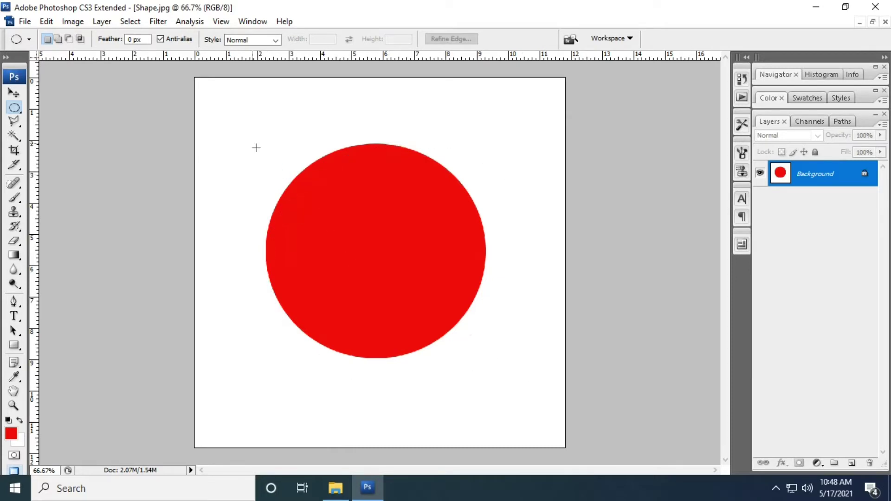
{"action": "left_click_drag", "start_coordinate": [240, 133], "coordinate": [503, 377]}
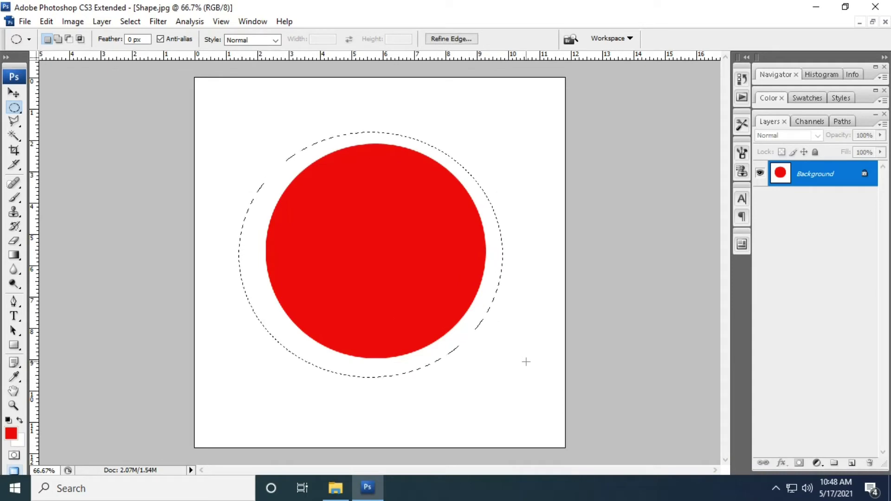
{"action": "left_click", "coordinate": [43, 23]}
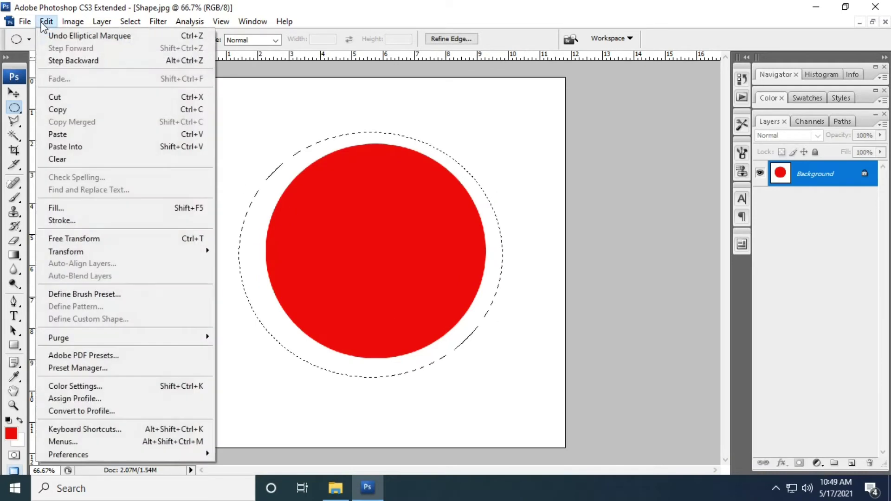
{"action": "left_click", "coordinate": [55, 96]}
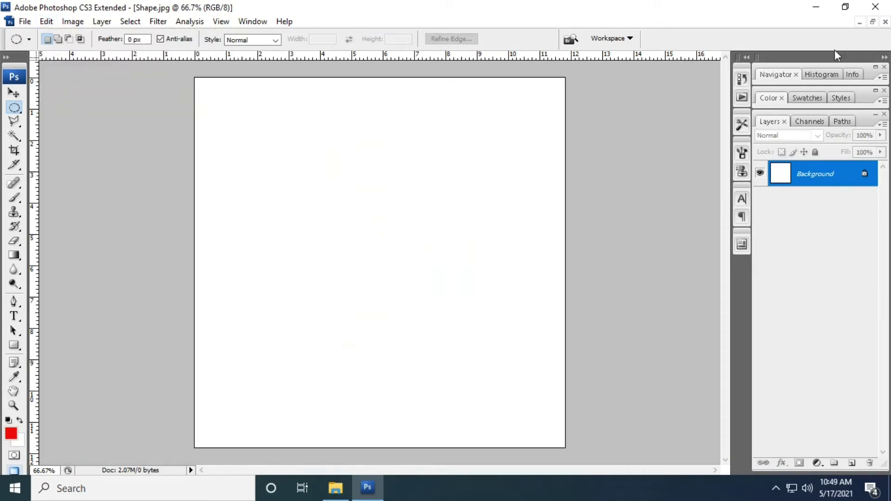
Step: Paste the red circle into Untitled-1 as a new layer and pick the Move tool
{"action": "left_click", "coordinate": [859, 23]}
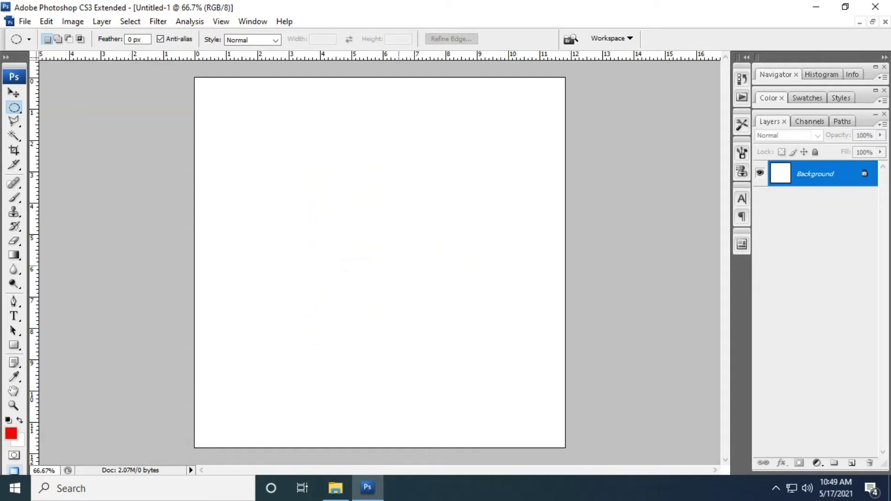
{"action": "key", "text": "ctrl+v"}
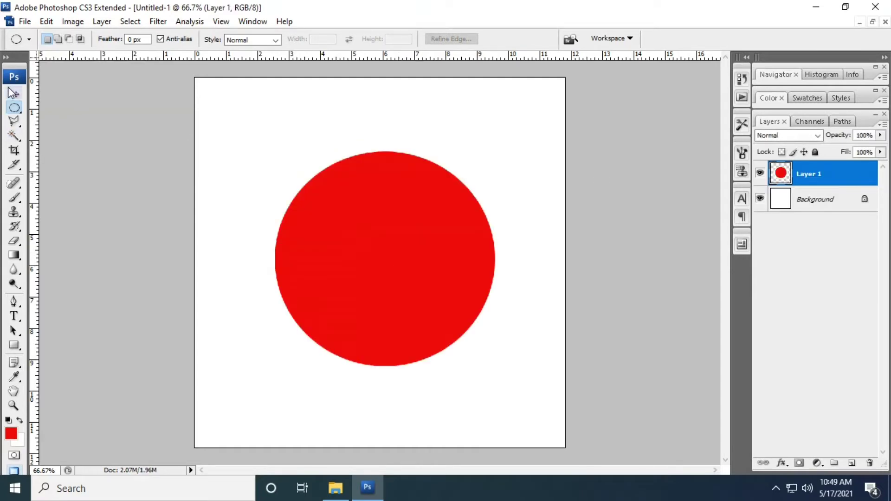
{"action": "left_click", "coordinate": [13, 93]}
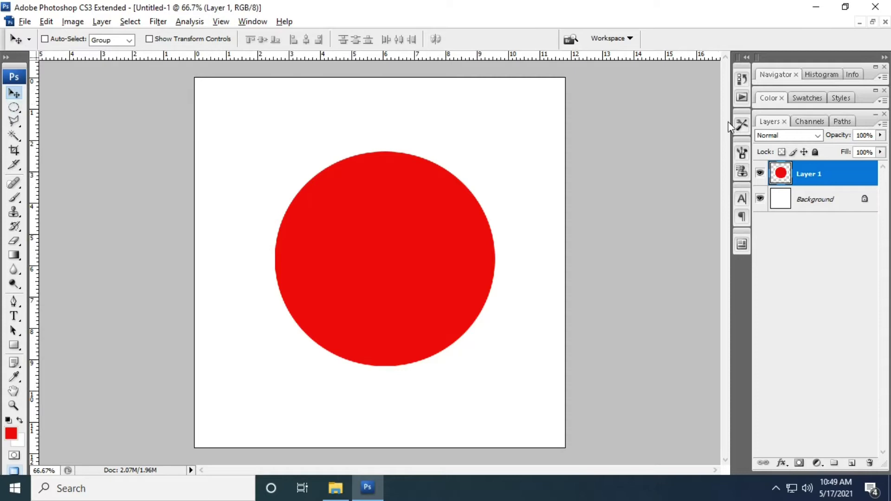
Step: Close Untitled-1, then restore and close Lion.jpg and Shape.jpg, declining every save prompt
{"action": "left_click", "coordinate": [885, 22]}
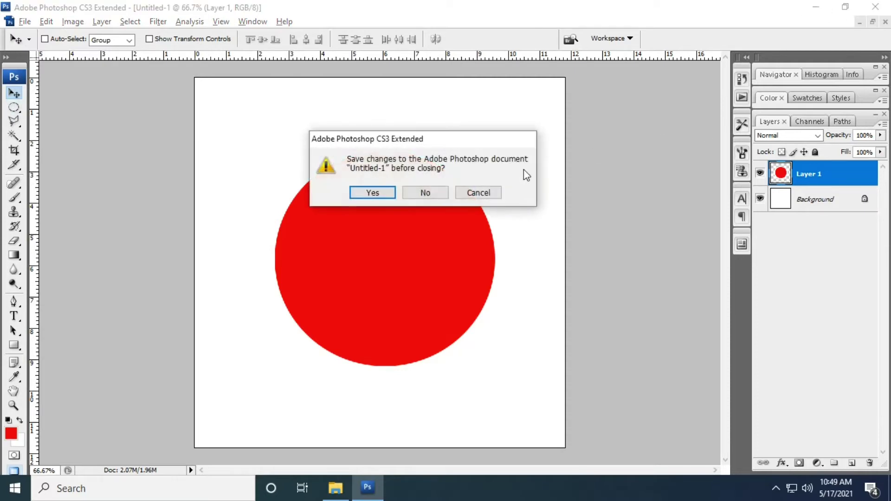
{"action": "left_click", "coordinate": [424, 192]}
{"action": "left_click", "coordinate": [72, 466]}
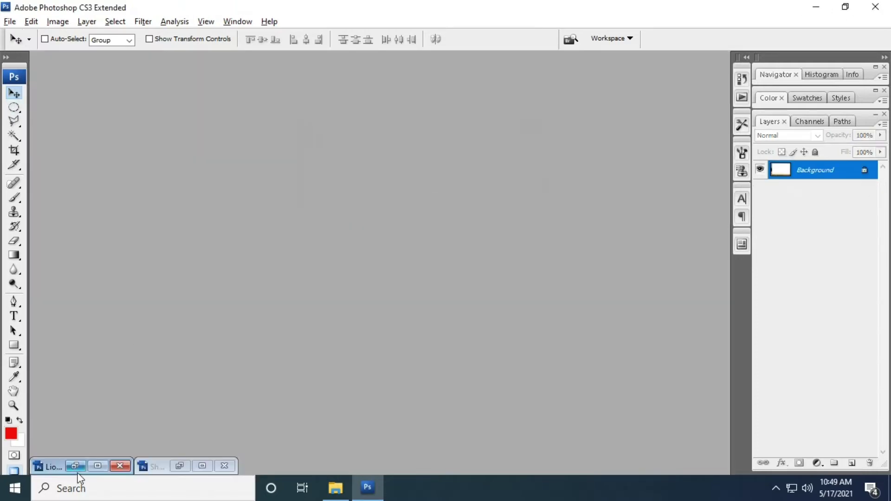
{"action": "left_click", "coordinate": [241, 69]}
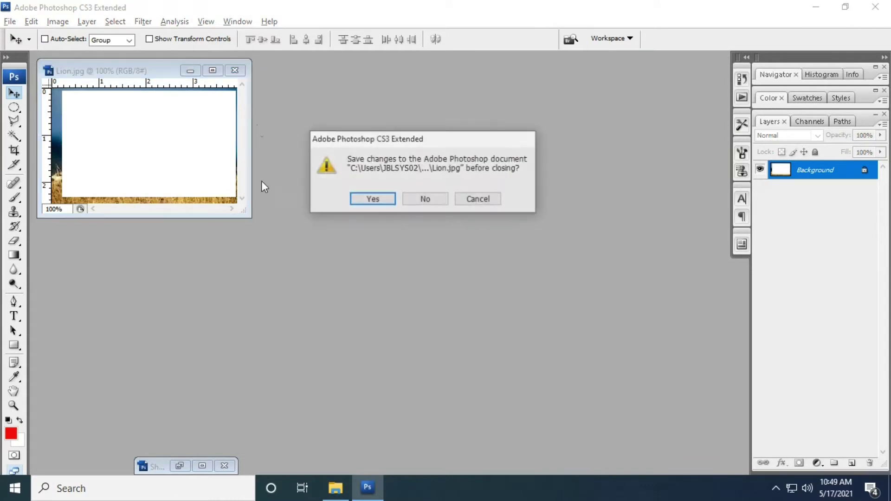
{"action": "left_click", "coordinate": [431, 200]}
{"action": "left_click", "coordinate": [180, 466]}
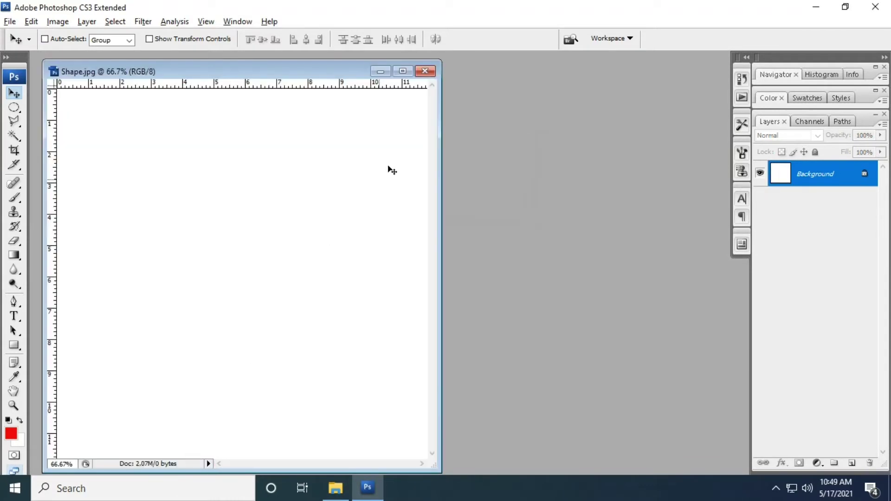
{"action": "left_click", "coordinate": [424, 71]}
{"action": "left_click", "coordinate": [431, 199]}
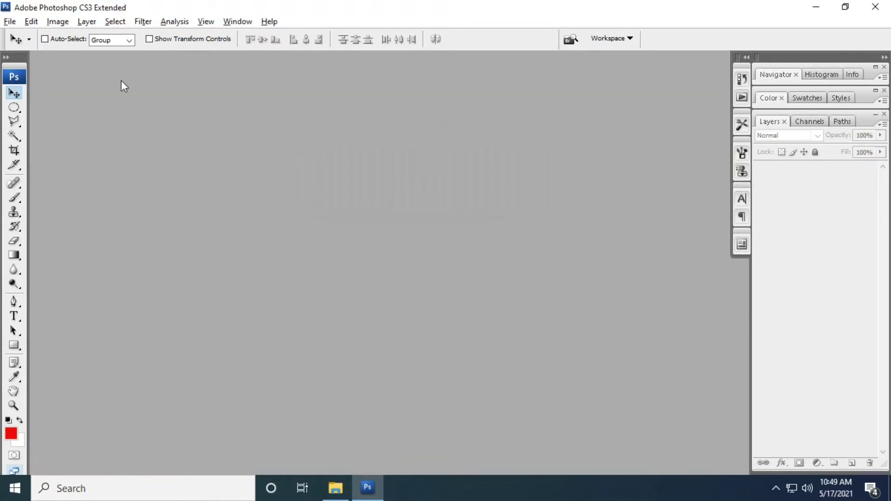
Step: Bring up the Open dialog showing Birds.jpg, Lion.jpg and Shape.jpg in the Imag folder
{"action": "left_click", "coordinate": [14, 107]}
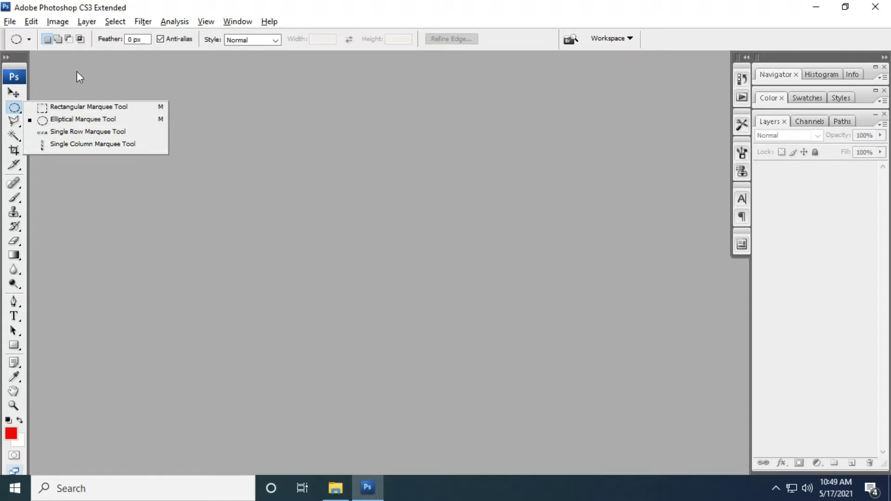
{"action": "left_click", "coordinate": [10, 22]}
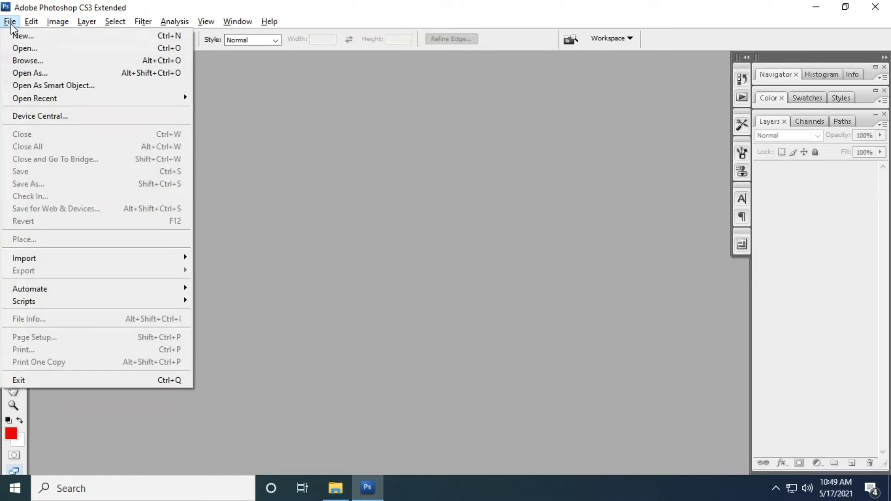
{"action": "left_click", "coordinate": [25, 48]}
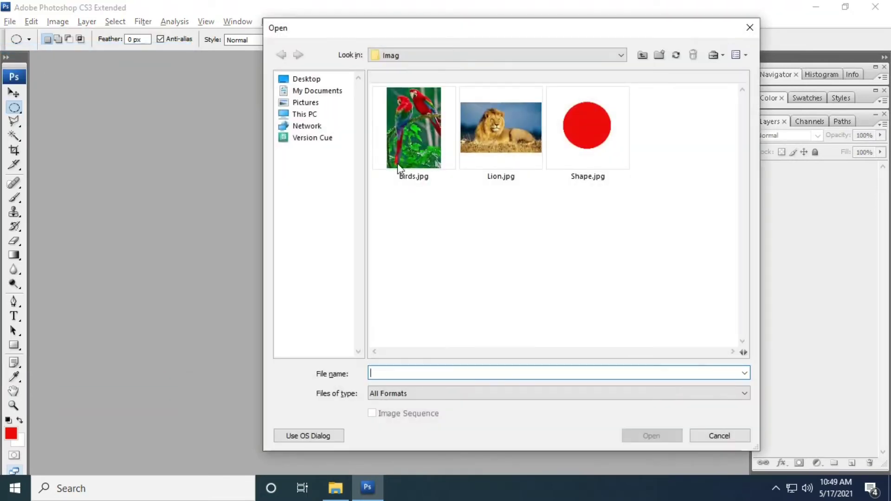
Step: Open Birds.jpg maximized and select a one-pixel column through the left parrot with Single Column Marquee
{"action": "double_click", "coordinate": [415, 143]}
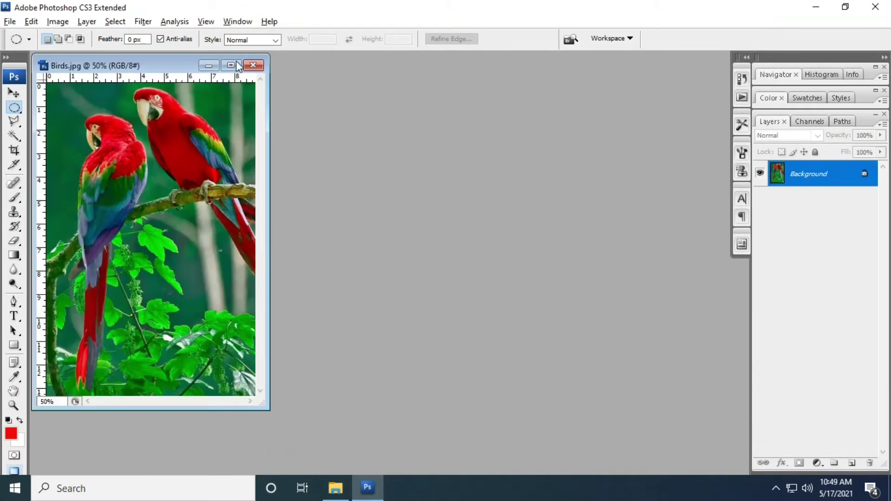
{"action": "left_click", "coordinate": [232, 65]}
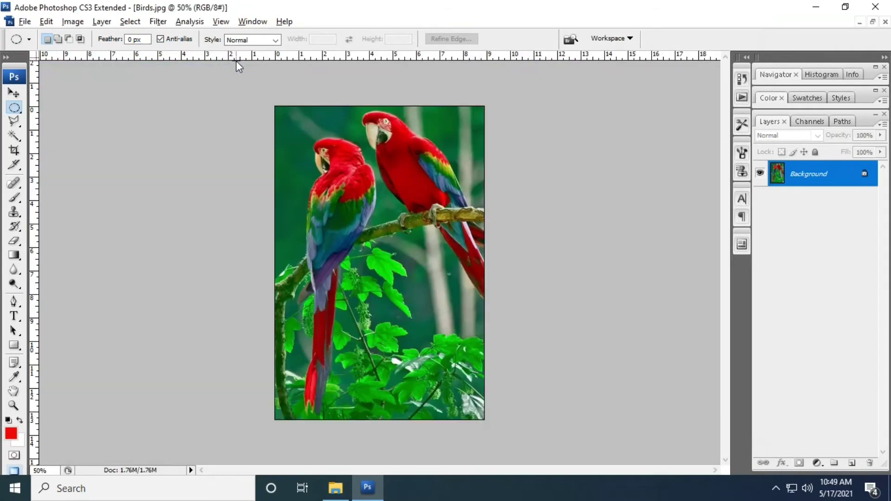
{"action": "right_click", "coordinate": [14, 107]}
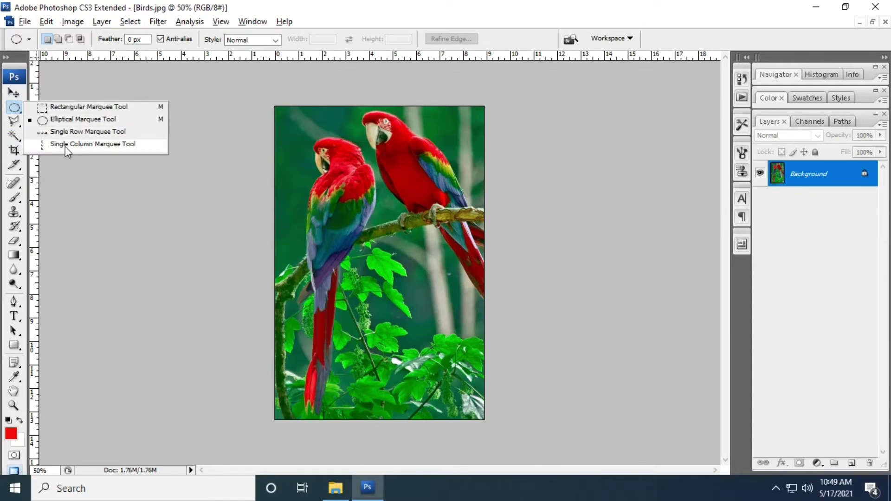
{"action": "left_click", "coordinate": [65, 147]}
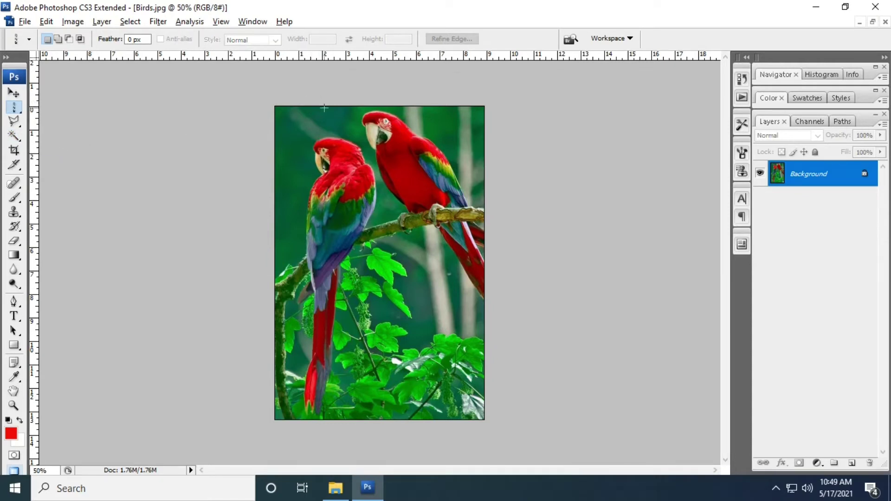
{"action": "left_click", "coordinate": [337, 164]}
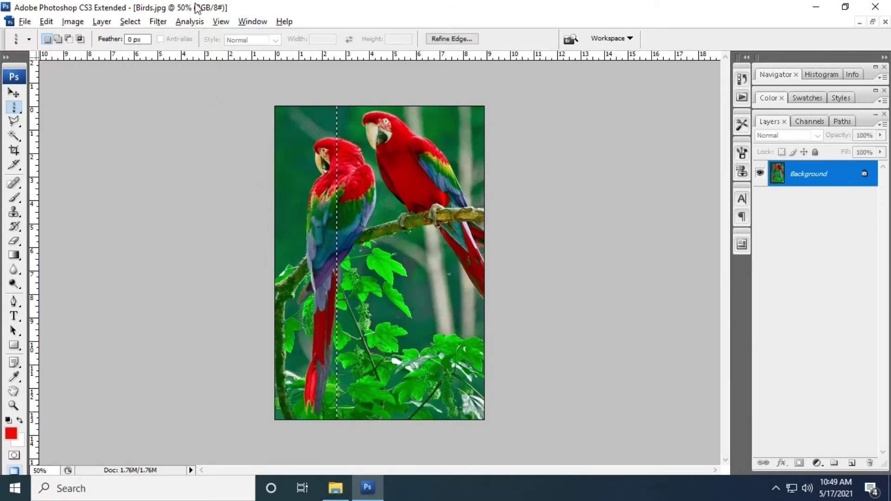
Step: Zoom Birds.jpg from 66.7% up to 800% and scroll to the column selection over the parrot's head
{"action": "left_click", "coordinate": [221, 22]}
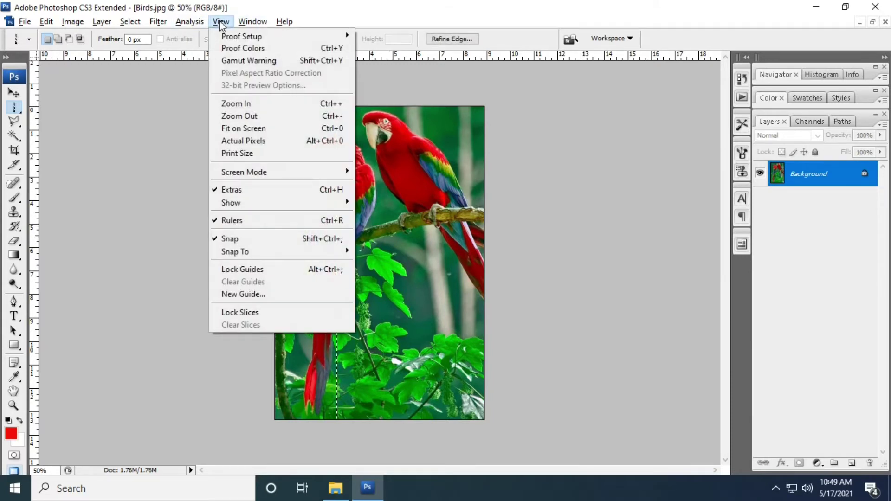
{"action": "left_click", "coordinate": [258, 107]}
{"action": "left_click", "coordinate": [221, 22]}
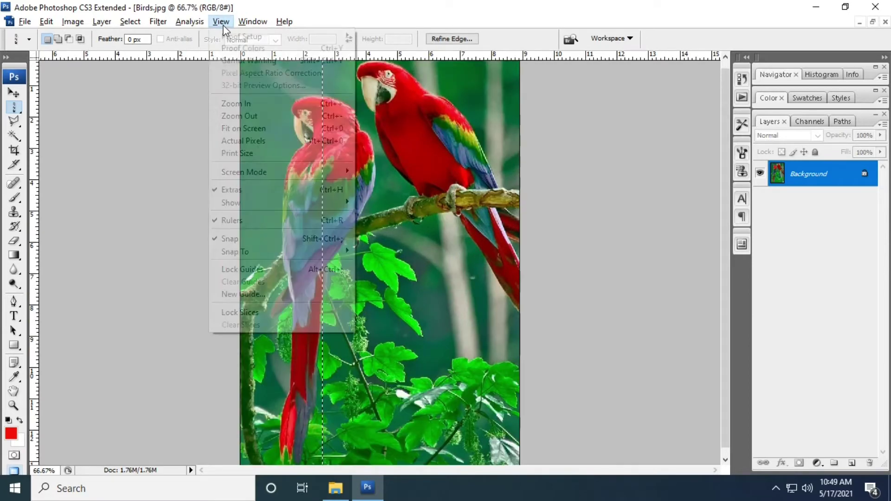
{"action": "left_click", "coordinate": [237, 104]}
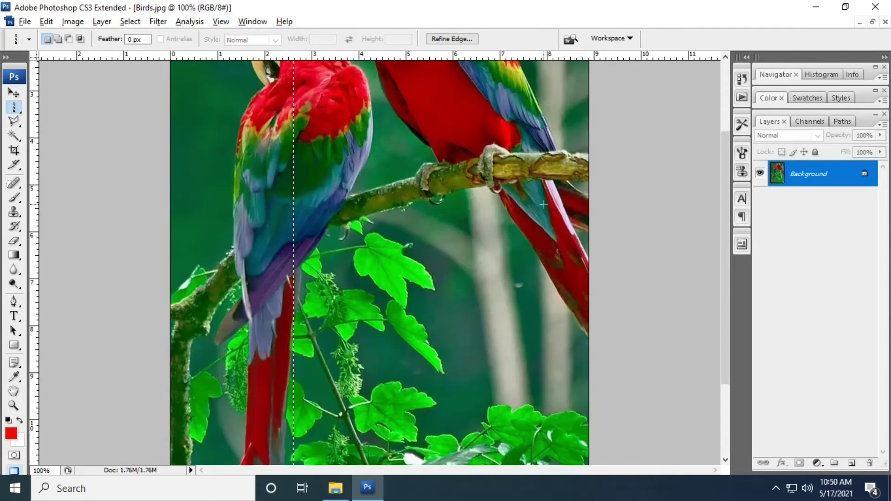
{"action": "key", "text": "ctrl+plus"}
{"action": "key", "text": "ctrl+plus"}
{"action": "key", "text": "ctrl+plus"}
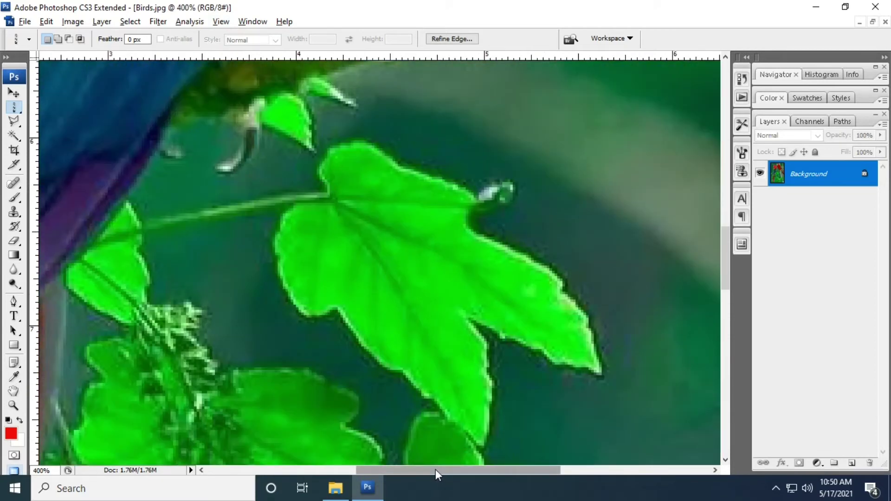
{"action": "left_click_drag", "start_coordinate": [436, 470], "coordinate": [350, 469]}
{"action": "key", "text": "ctrl+plus"}
{"action": "key", "text": "ctrl+plus"}
{"action": "key", "text": "ctrl+plus"}
{"action": "key", "text": "ctrl+plus"}
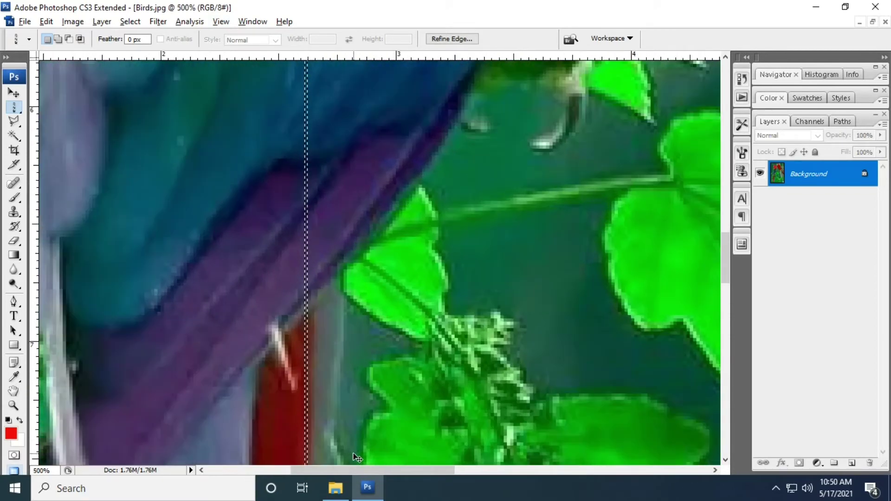
{"action": "scroll", "coordinate": [212, 231], "scroll_direction": "up", "scroll_amount": 8}
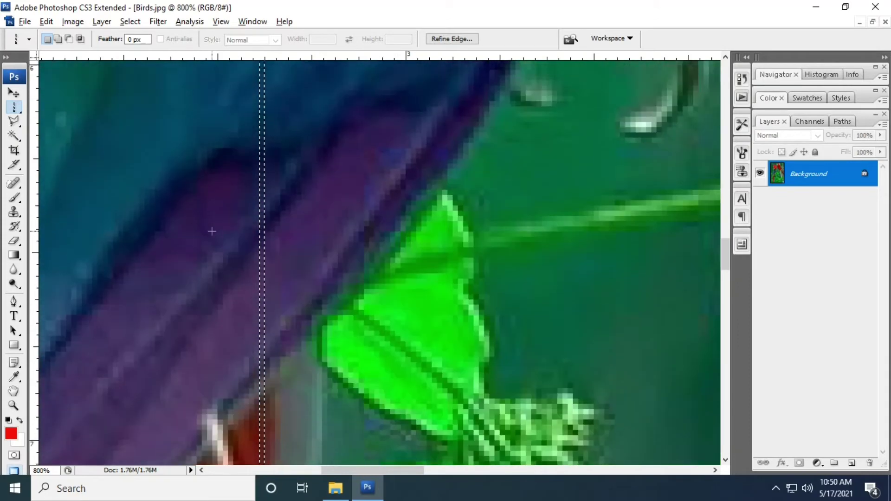
{"action": "scroll", "coordinate": [212, 231], "scroll_direction": "up", "scroll_amount": 8}
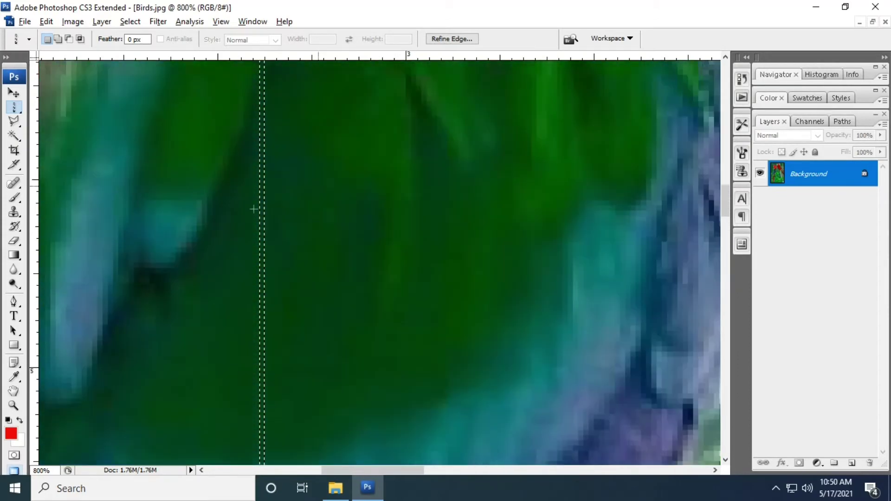
{"action": "left_click_drag", "start_coordinate": [728, 203], "coordinate": [723, 118]}
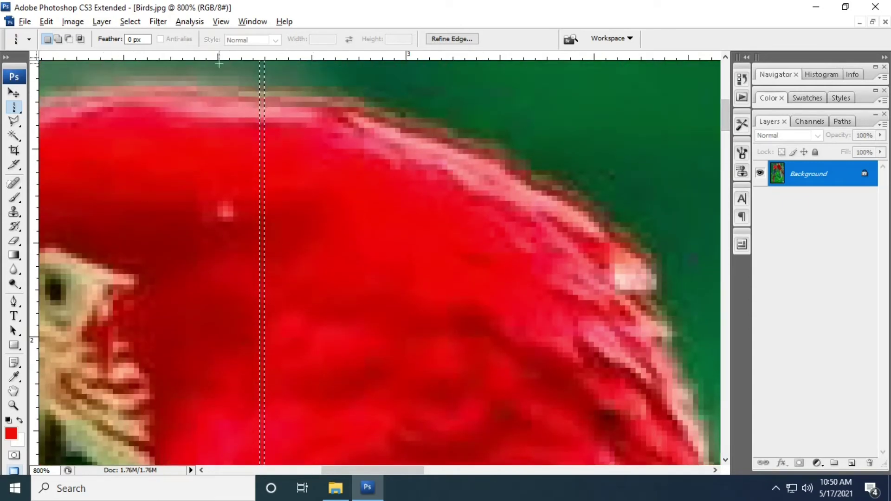
{"action": "left_click", "coordinate": [46, 23]}
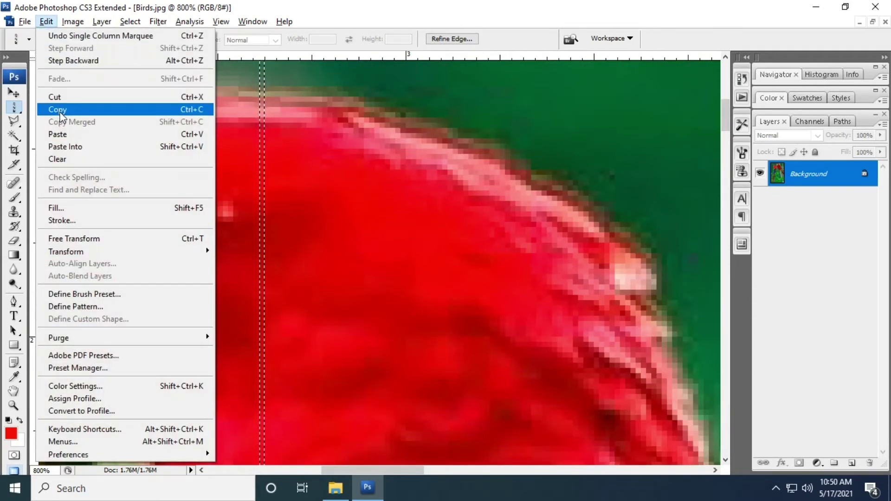
Step: Copy the one-pixel column and start a new clipboard-sized document
{"action": "left_click", "coordinate": [60, 112]}
{"action": "left_click", "coordinate": [24, 21]}
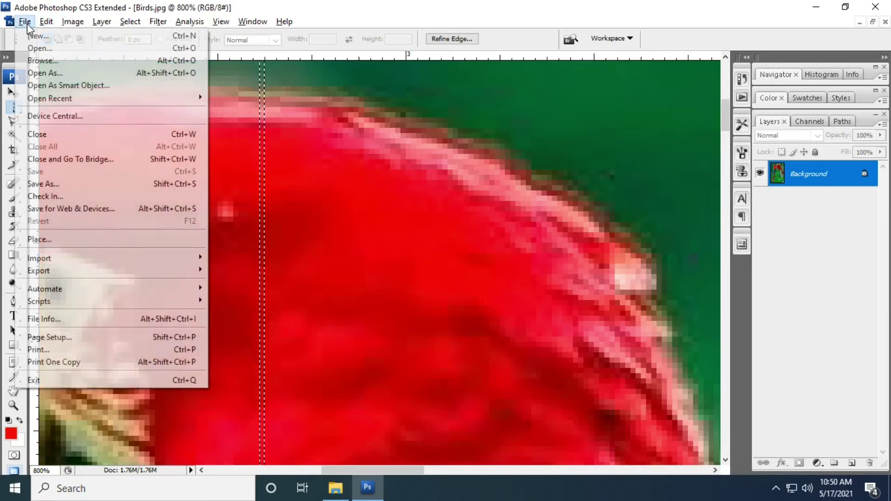
{"action": "left_click", "coordinate": [46, 37]}
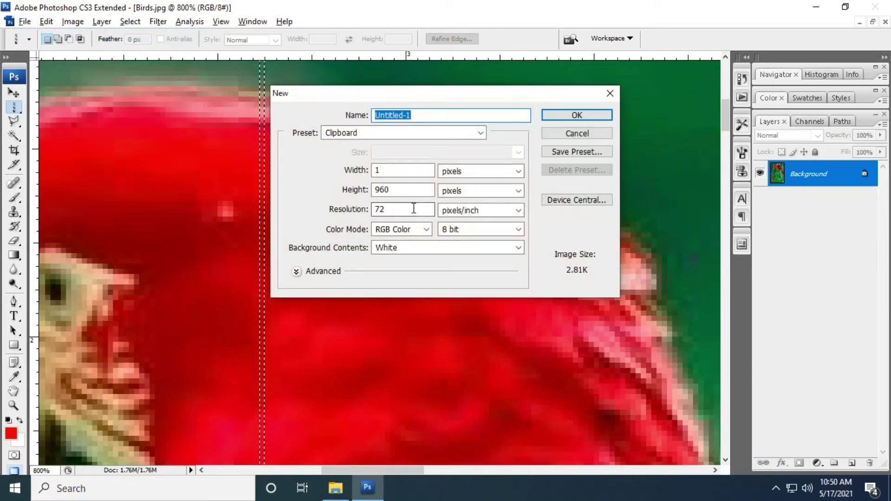
Step: Set the new document's width to 30 cm
{"action": "left_click", "coordinate": [484, 176]}
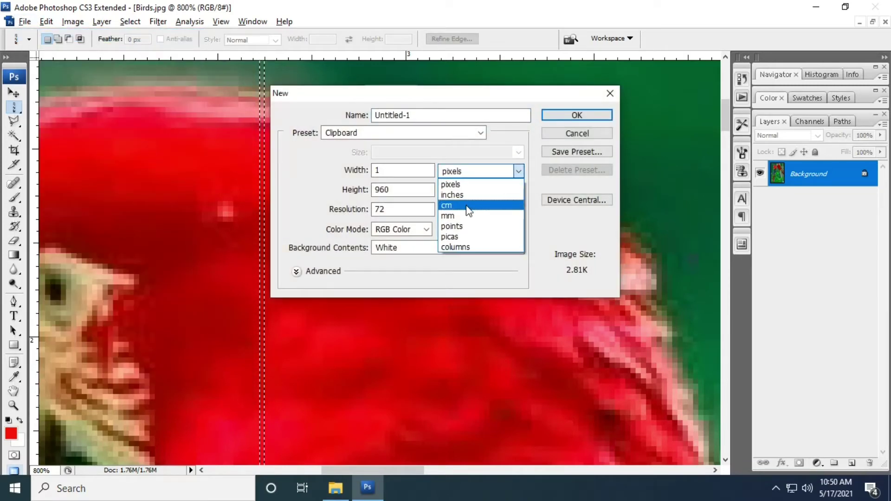
{"action": "left_click", "coordinate": [469, 203]}
{"action": "type", "text": "30"}
{"action": "key", "text": "Tab"}
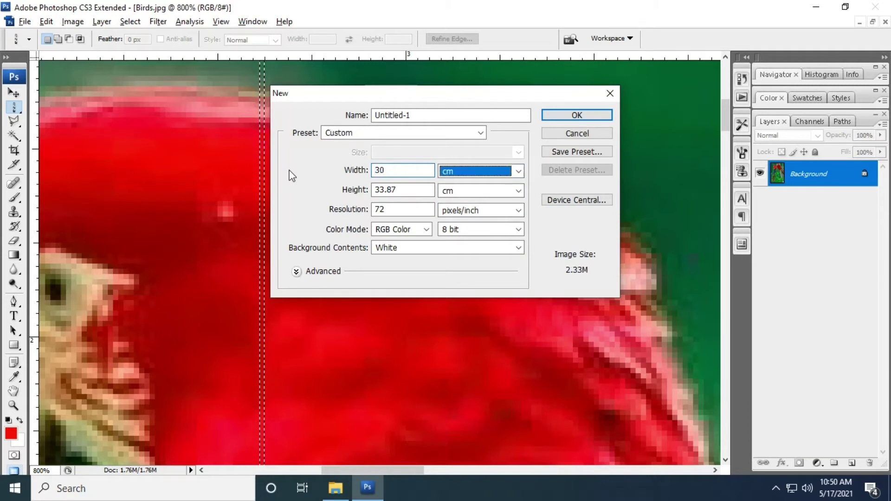
{"action": "key", "text": "Tab"}
Step: Finish the 30 × 30 cm document and paste the copied pixel column into it as a layer
{"action": "type", "text": "30"}
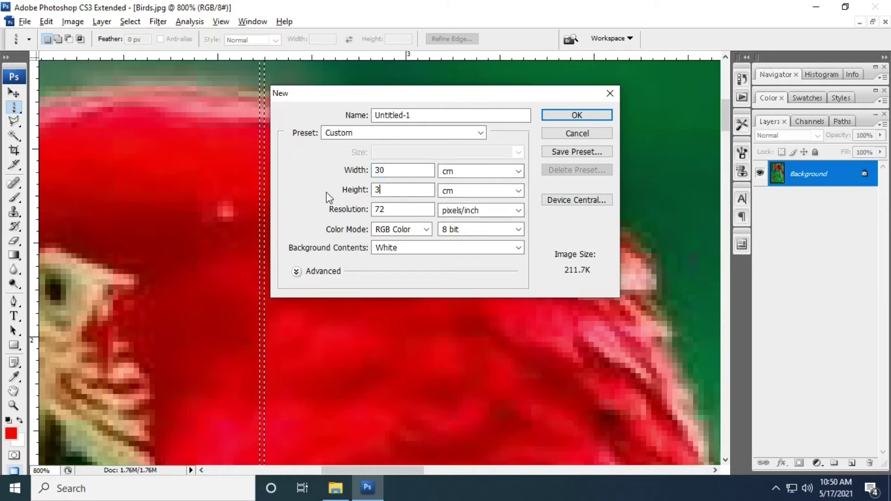
{"action": "left_click", "coordinate": [577, 115]}
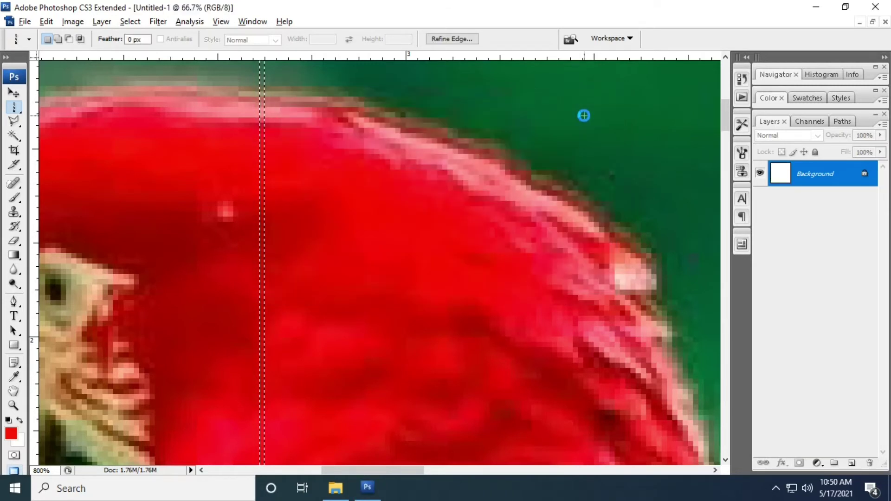
{"action": "left_click", "coordinate": [46, 22]}
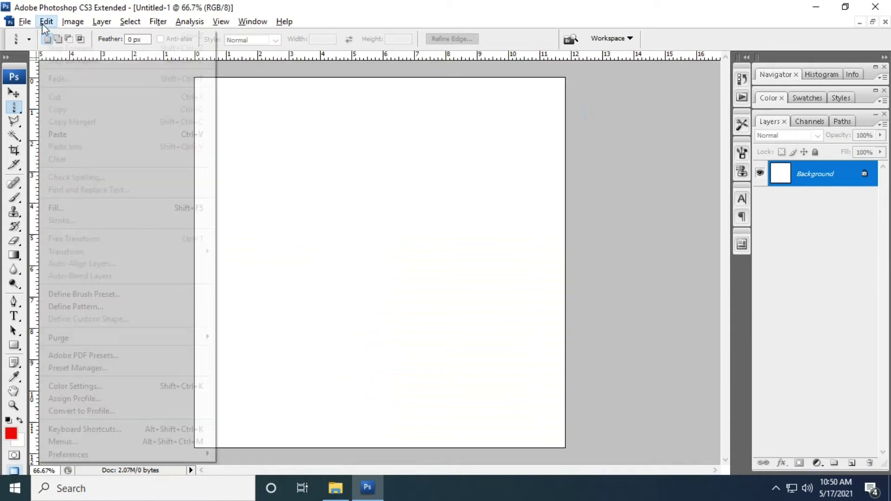
{"action": "left_click", "coordinate": [62, 133]}
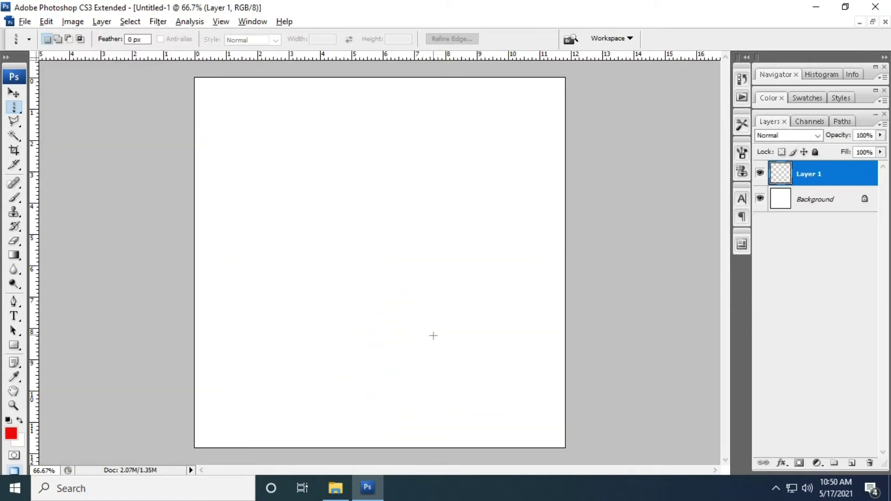
Step: Stretch the pasted column into a wide colour strip and move it to the canvas's left edge
{"action": "left_click", "coordinate": [14, 93]}
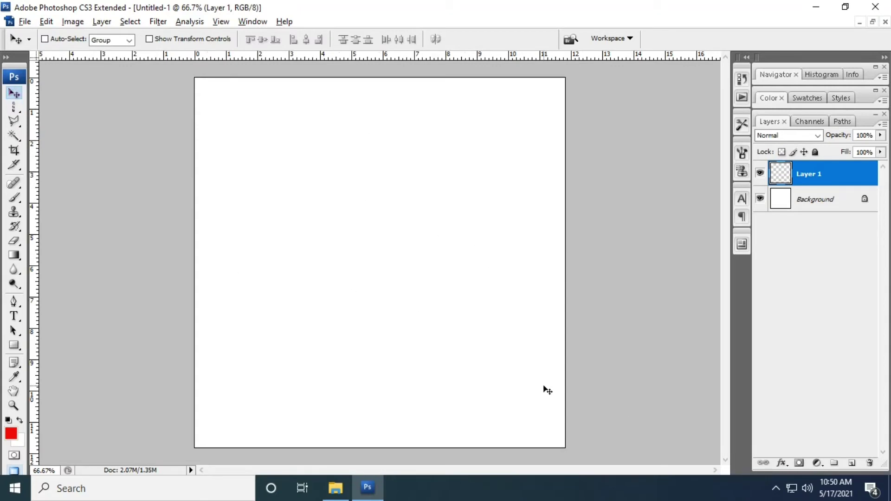
{"action": "key", "text": "ctrl+t"}
{"action": "left_click_drag", "start_coordinate": [382, 288], "coordinate": [395, 288]}
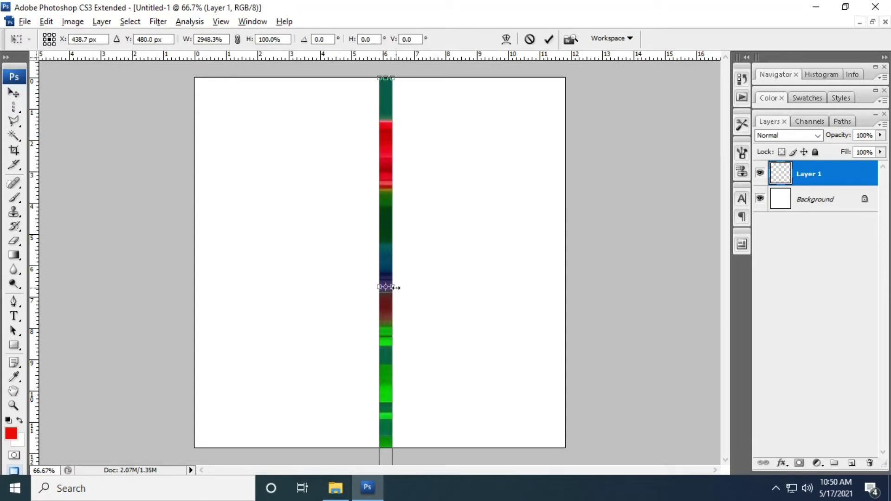
{"action": "left_click", "coordinate": [14, 93]}
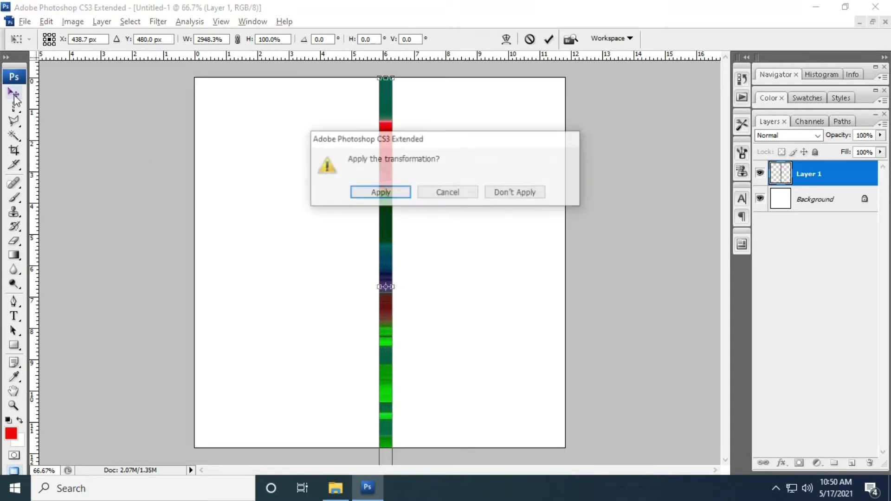
{"action": "left_click_drag", "start_coordinate": [386, 213], "coordinate": [200, 203]}
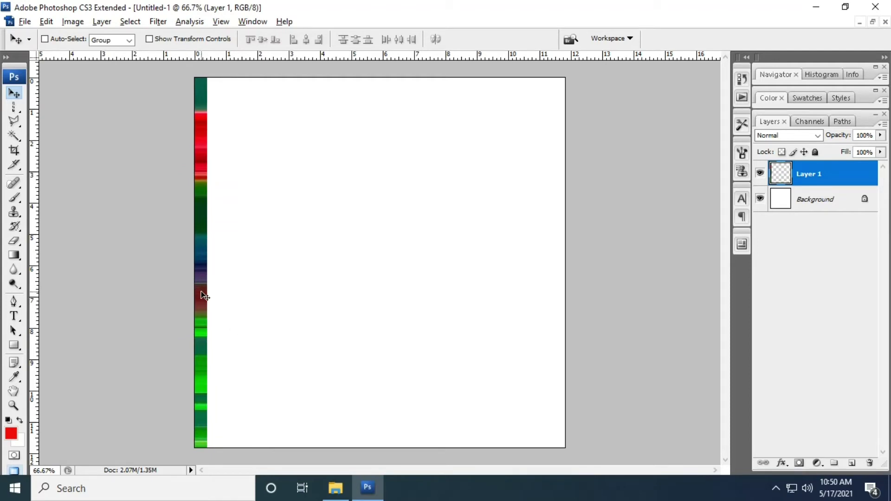
Step: In Birds.jpg, clear the old selection and select a single pixel row across the photo
{"action": "left_click", "coordinate": [860, 23]}
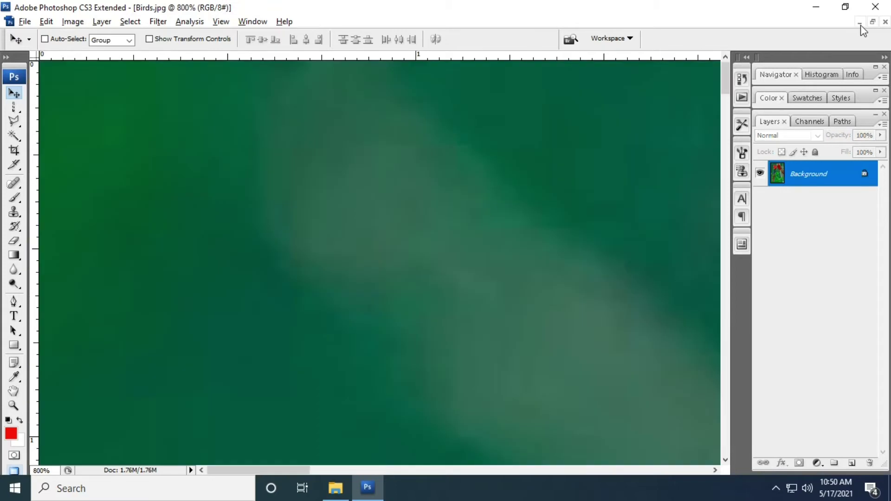
{"action": "key", "text": "ctrl+minus"}
{"action": "key", "text": "ctrl+minus"}
{"action": "key", "text": "ctrl+minus"}
{"action": "key", "text": "ctrl+minus"}
{"action": "key", "text": "ctrl+minus"}
{"action": "key", "text": "ctrl+minus"}
{"action": "key", "text": "ctrl+minus"}
{"action": "key", "text": "ctrl+minus"}
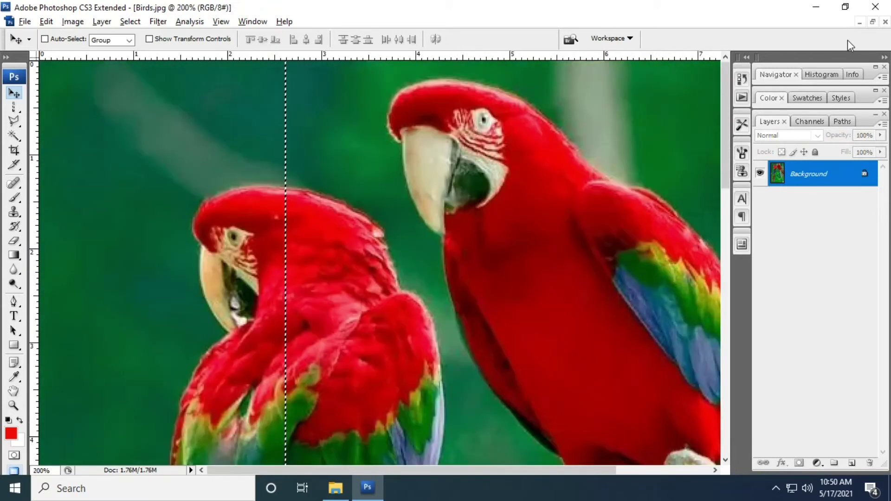
{"action": "key", "text": "ctrl+d"}
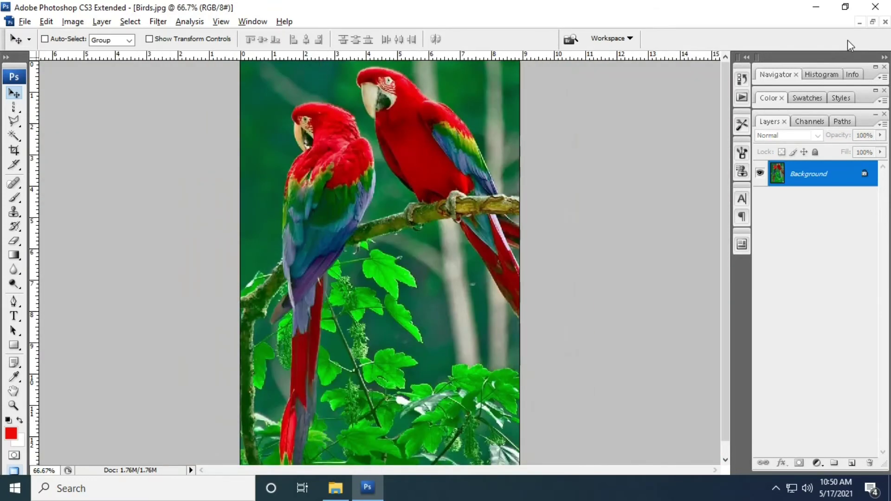
{"action": "left_click_drag", "start_coordinate": [14, 107], "coordinate": [60, 133]}
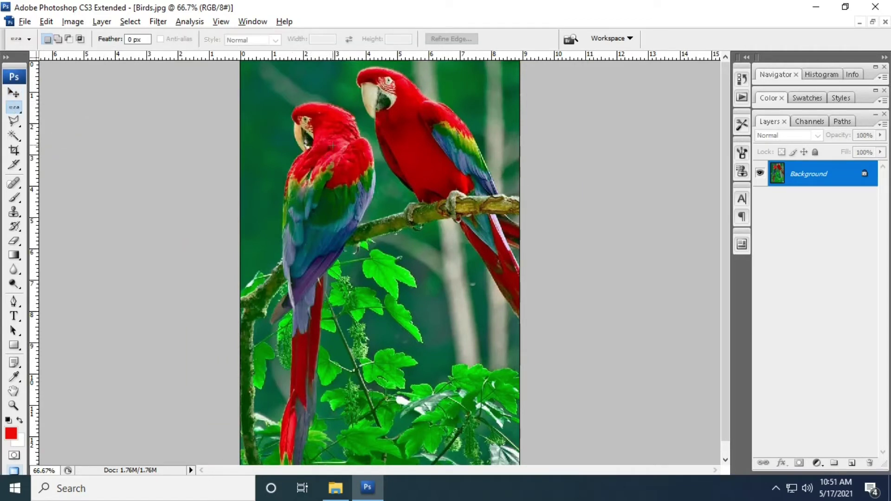
{"action": "left_click", "coordinate": [418, 151]}
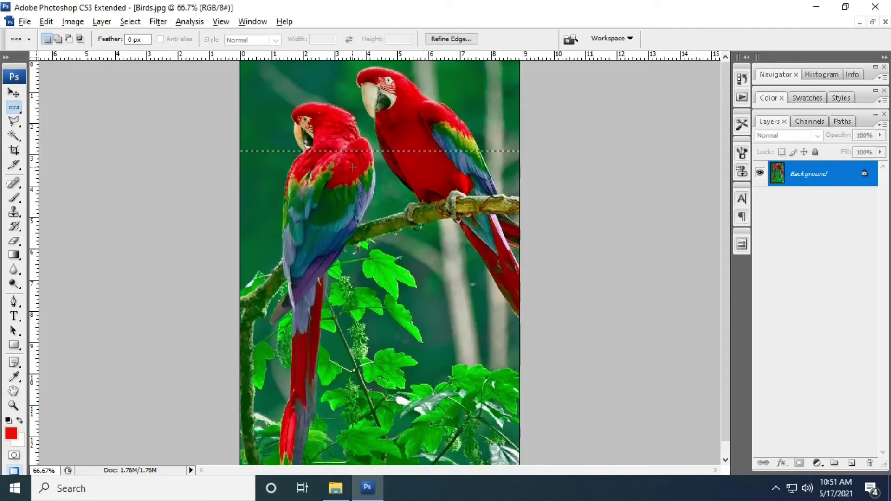
Step: Zoom in to check the selected row, then copy it
{"action": "key", "text": "ctrl+plus"}
{"action": "key", "text": "ctrl+plus"}
{"action": "key", "text": "ctrl+plus"}
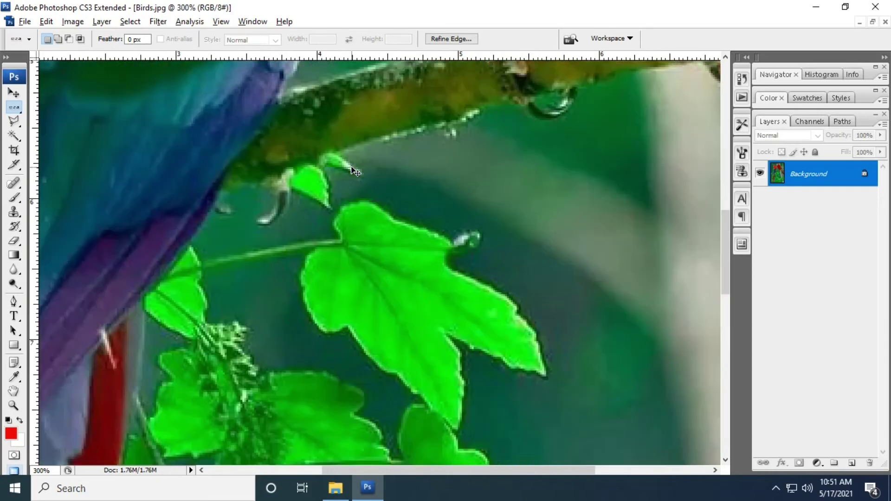
{"action": "scroll", "coordinate": [356, 172], "scroll_direction": "up", "scroll_amount": 10}
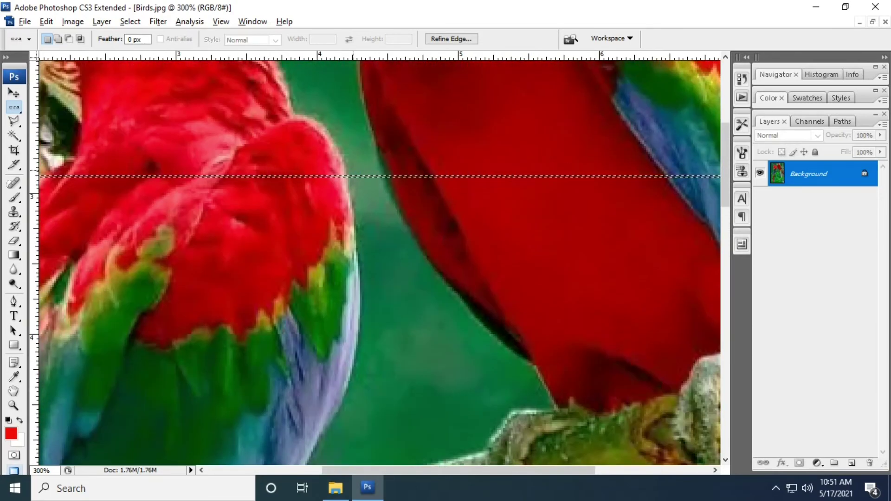
{"action": "key", "text": "ctrl+plus"}
{"action": "key", "text": "ctrl+plus"}
{"action": "key", "text": "ctrl+plus"}
{"action": "key", "text": "ctrl+plus"}
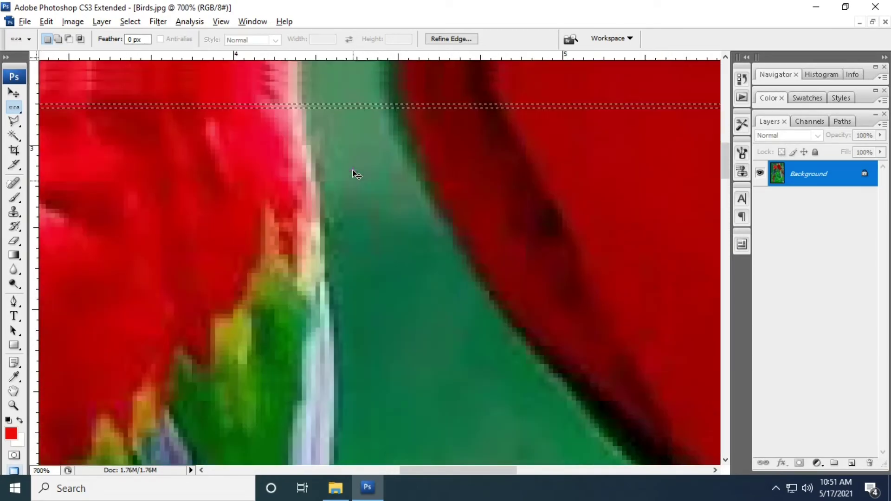
{"action": "scroll", "coordinate": [355, 175], "scroll_direction": "up", "scroll_amount": 4}
{"action": "left_click_drag", "start_coordinate": [455, 472], "coordinate": [389, 471]}
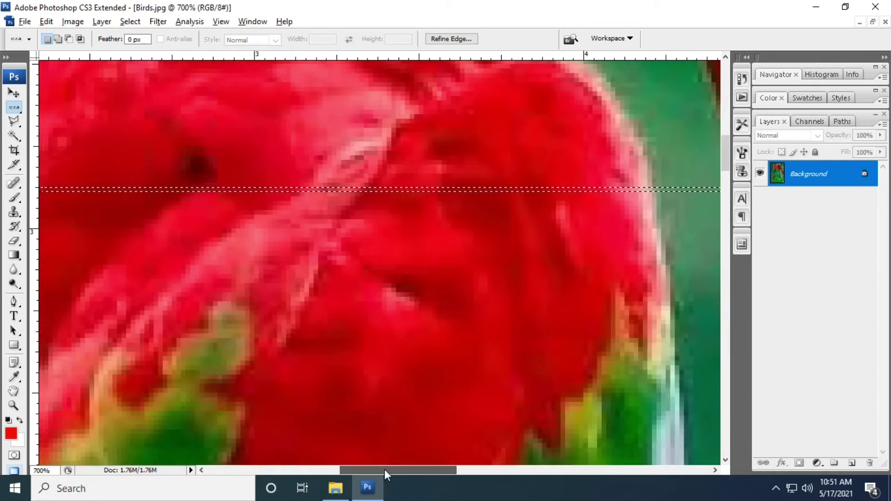
{"action": "left_click", "coordinate": [46, 21]}
{"action": "left_click", "coordinate": [68, 112]}
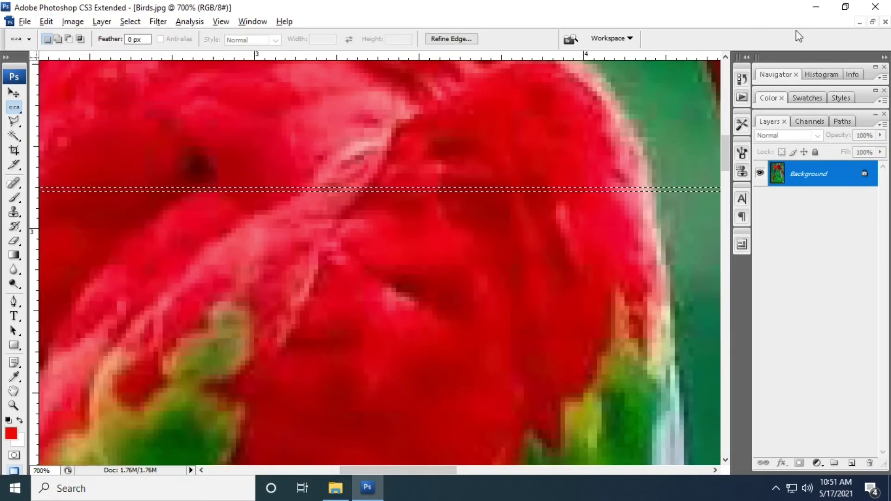
Step: Bring Untitled-1 back to full size and paste the row as a new layer
{"action": "left_click", "coordinate": [859, 21]}
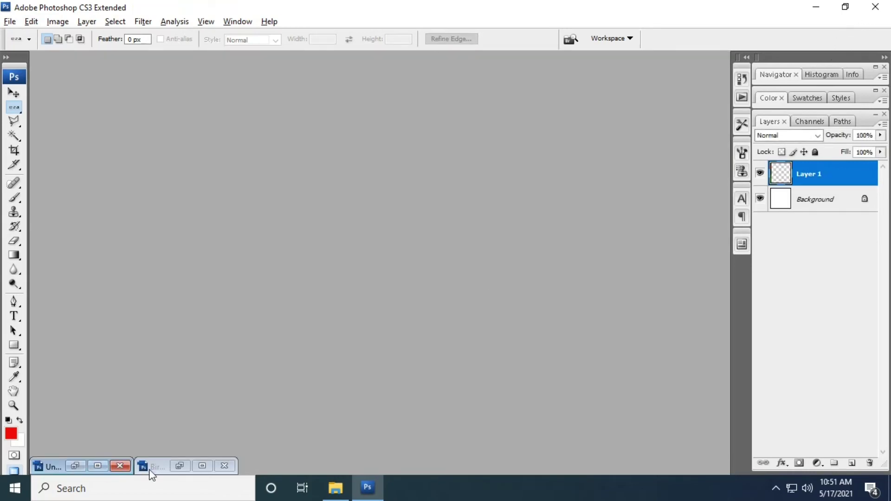
{"action": "left_click", "coordinate": [75, 465]}
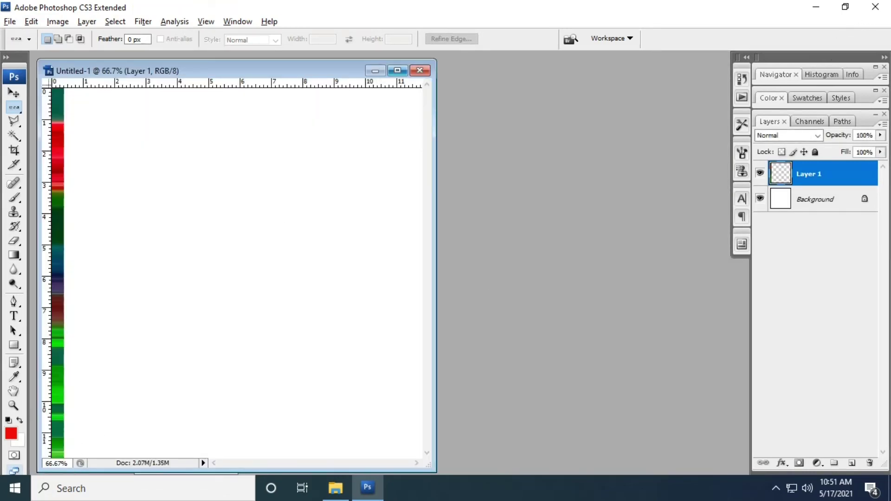
{"action": "left_click", "coordinate": [398, 71]}
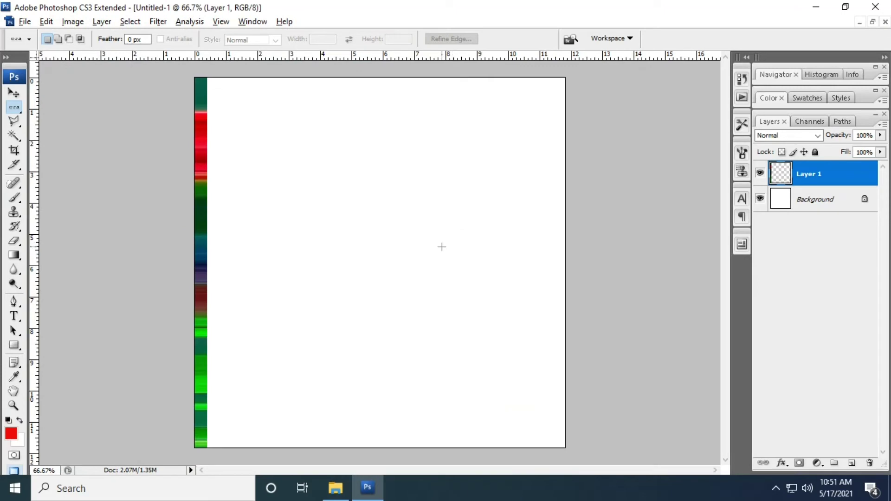
{"action": "key", "text": "ctrl+shift+alt+n"}
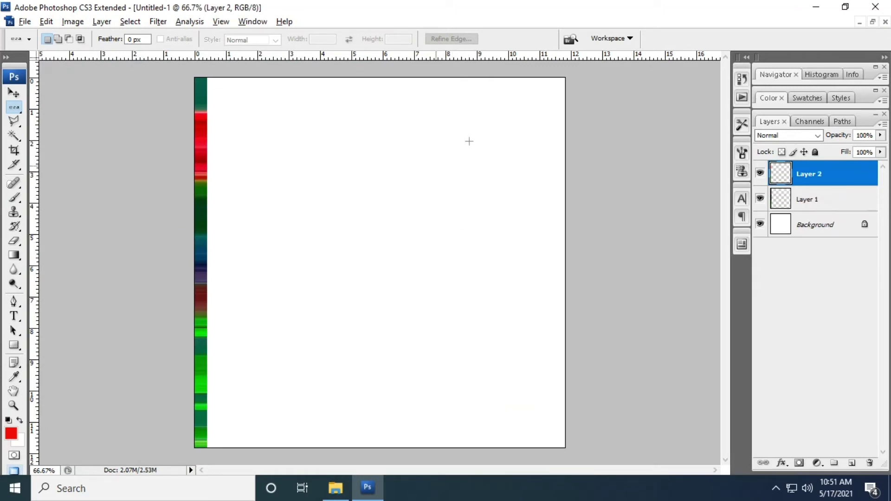
Step: Transform the pasted row into a thick colour band at the top edge, widened rightward
{"action": "left_click", "coordinate": [13, 92]}
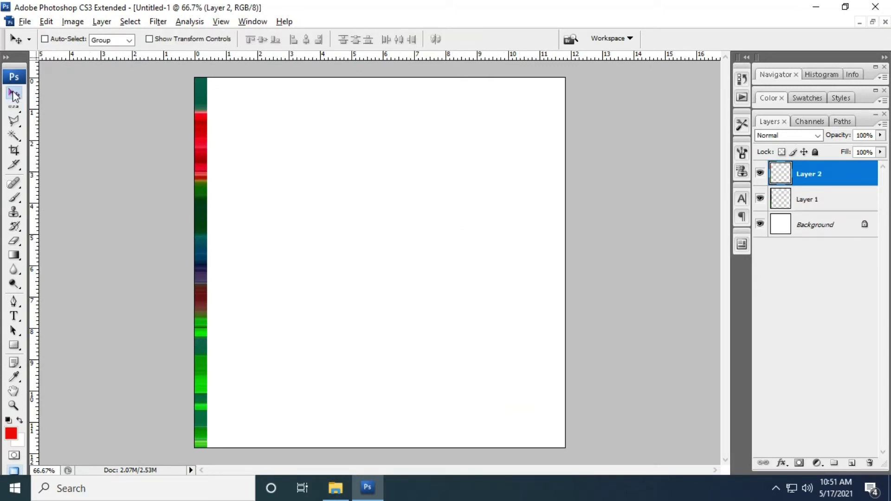
{"action": "key", "text": "ctrl+t"}
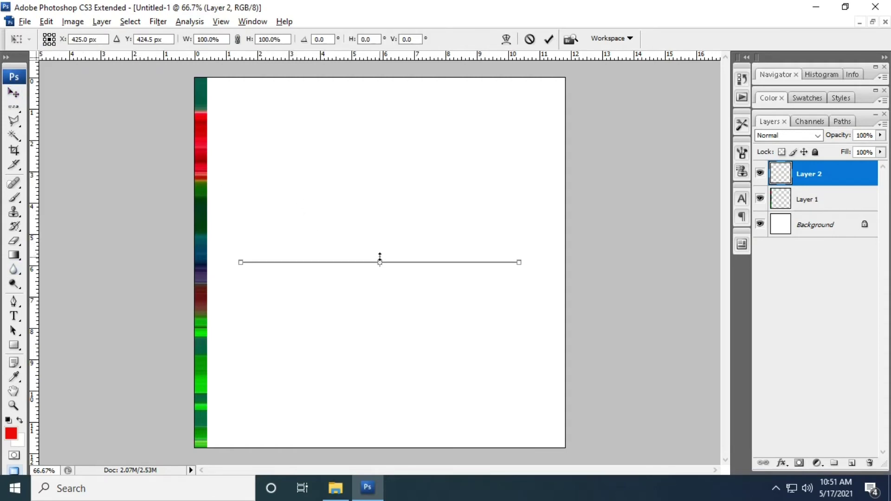
{"action": "left_click_drag", "start_coordinate": [379, 255], "coordinate": [303, 87]}
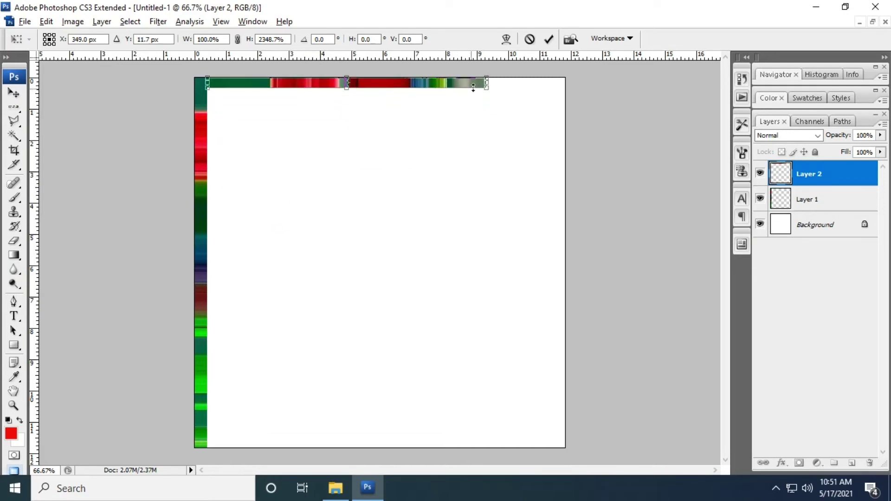
{"action": "left_click_drag", "start_coordinate": [486, 84], "coordinate": [547, 85]}
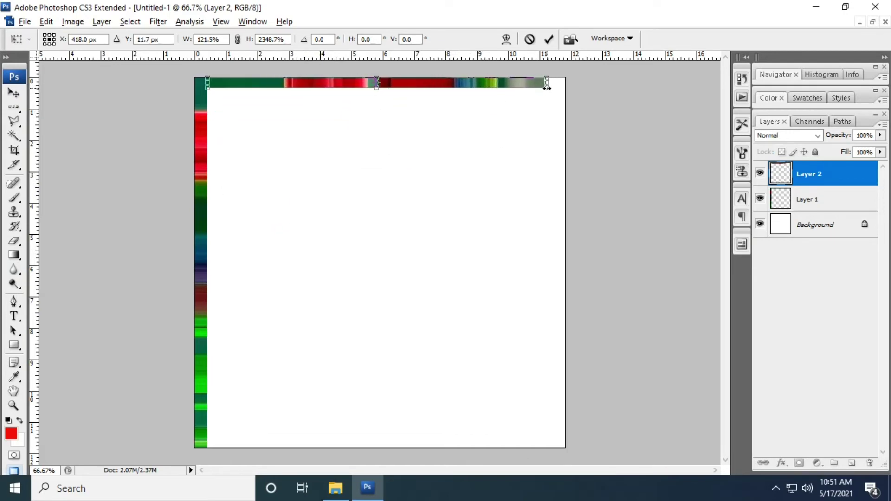
{"action": "left_click", "coordinate": [14, 93]}
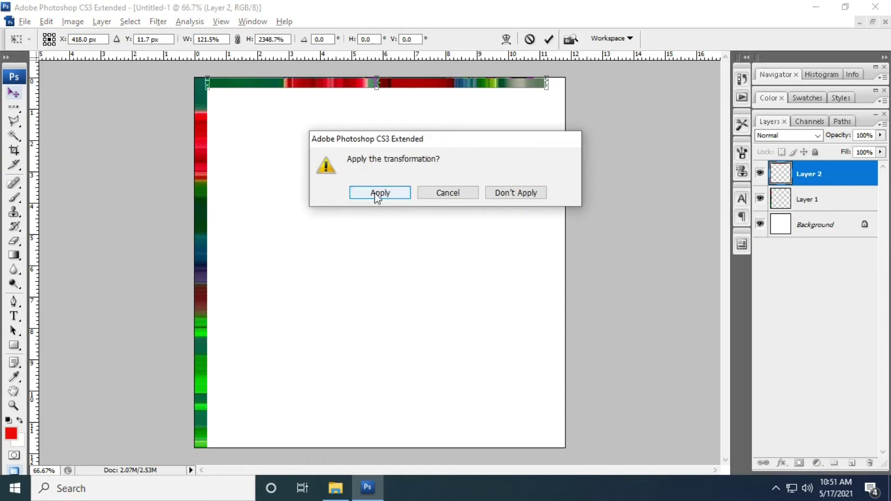
{"action": "left_click", "coordinate": [377, 193]}
Step: Move the vertical colour strip (Layer 1) to the right edge and duplicate it
{"action": "right_click", "coordinate": [201, 245]}
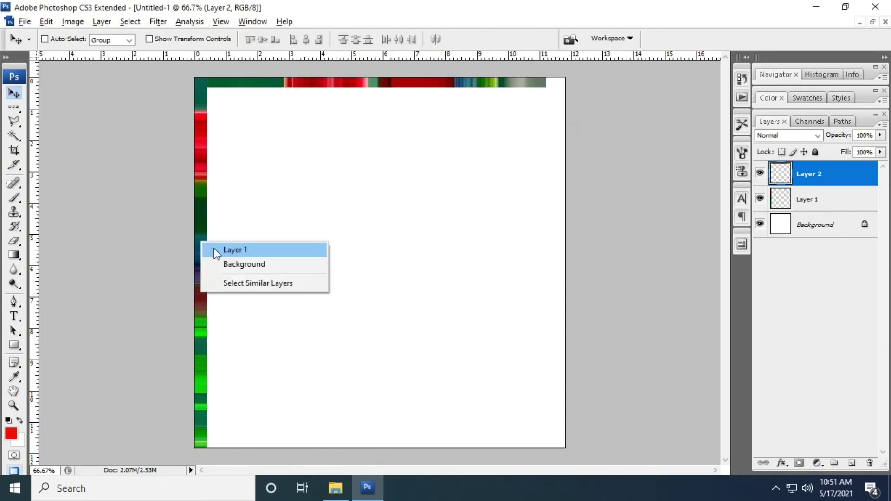
{"action": "left_click", "coordinate": [215, 250]}
{"action": "left_click_drag", "start_coordinate": [207, 248], "coordinate": [557, 242]}
{"action": "key", "text": "ctrl+j"}
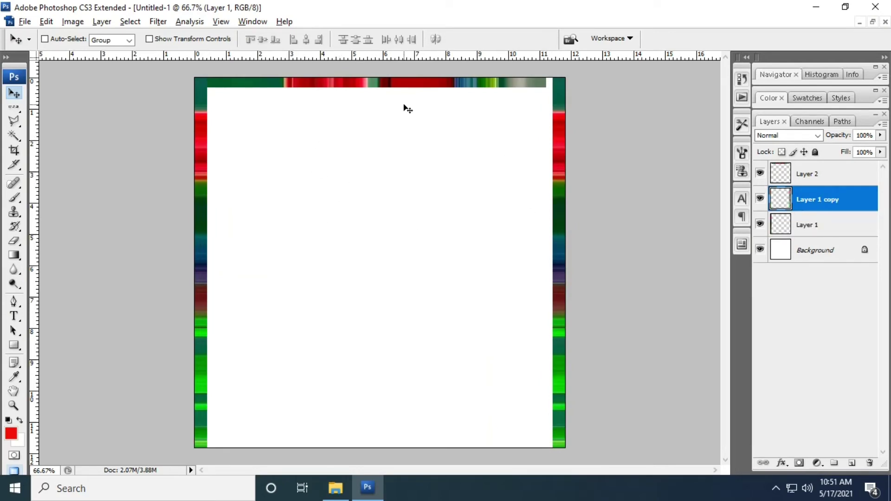
Step: Widen the top stripe (Layer 2) so it reaches the right edge
{"action": "right_click", "coordinate": [428, 86]}
{"action": "left_click", "coordinate": [445, 94]}
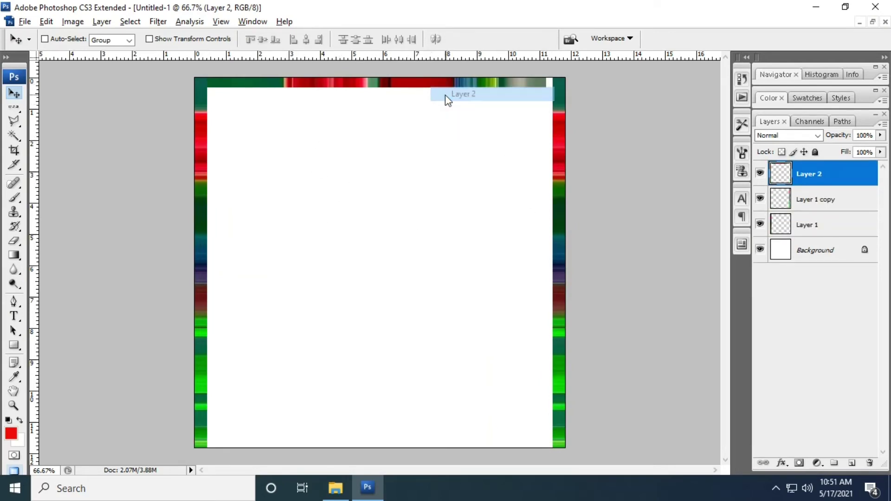
{"action": "key", "text": "ctrl+t"}
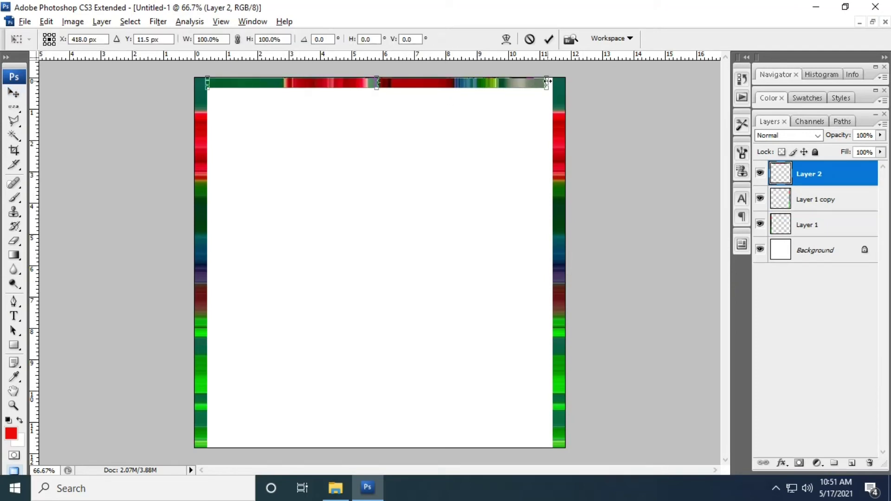
{"action": "left_click_drag", "start_coordinate": [547, 81], "coordinate": [552, 81]}
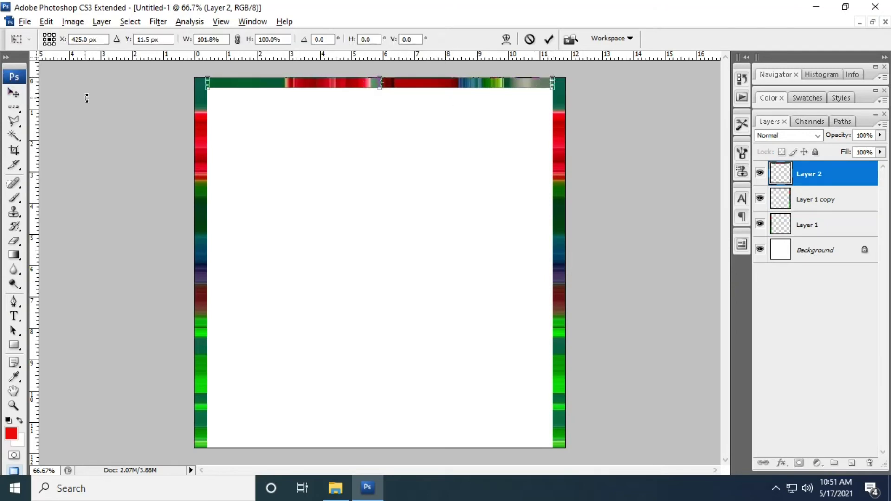
{"action": "left_click", "coordinate": [13, 93]}
{"action": "left_click", "coordinate": [392, 192]}
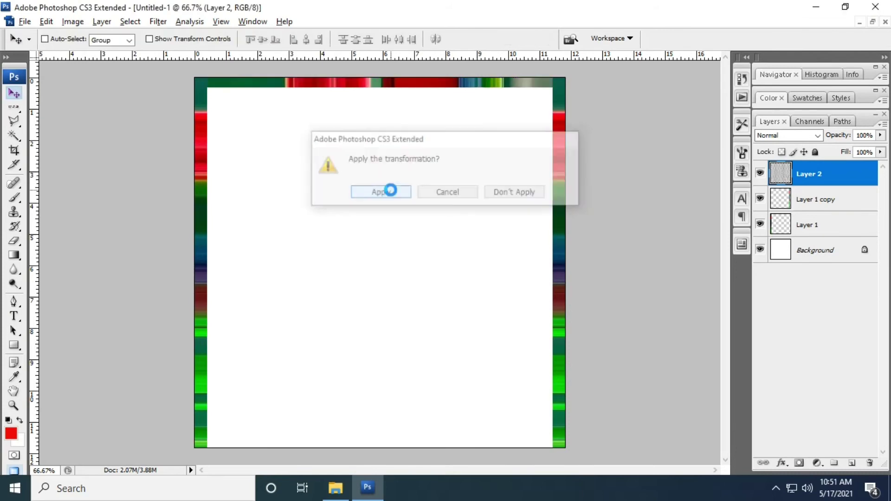
Step: Place a copy of the top stripe along the bottom edge and nudge it into line
{"action": "right_click", "coordinate": [383, 88]}
{"action": "left_click", "coordinate": [384, 92]}
{"action": "left_click_drag", "start_coordinate": [382, 89], "coordinate": [380, 454]}
{"action": "key", "text": "ctrl+j"}
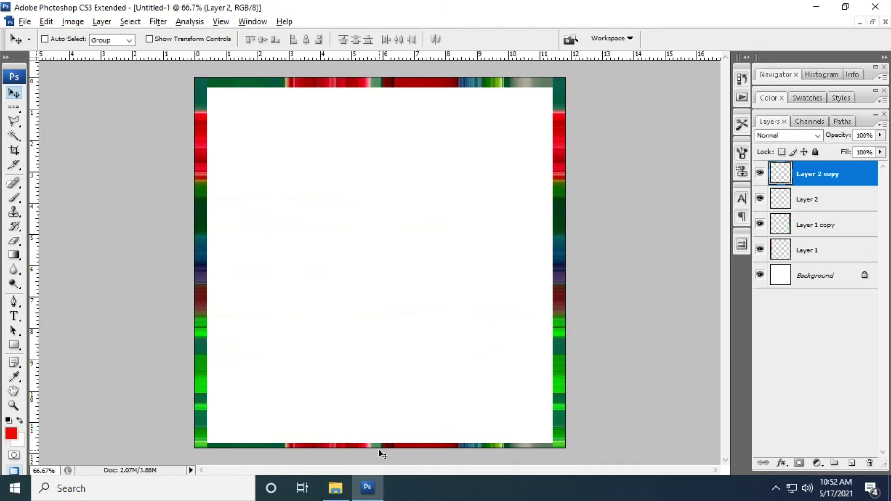
{"action": "key", "text": "Up"}
{"action": "key", "text": "Up"}
{"action": "key", "text": "Up"}
{"action": "key", "text": "Up"}
{"action": "key", "text": "Up"}
{"action": "key", "text": "Up"}
{"action": "key", "text": "Up"}
{"action": "key", "text": "Up"}
{"action": "key", "text": "Up"}
{"action": "key", "text": "Up"}
{"action": "key", "text": "Up"}
{"action": "key", "text": "Up"}
{"action": "key", "text": "Up"}
{"action": "key", "text": "Up"}
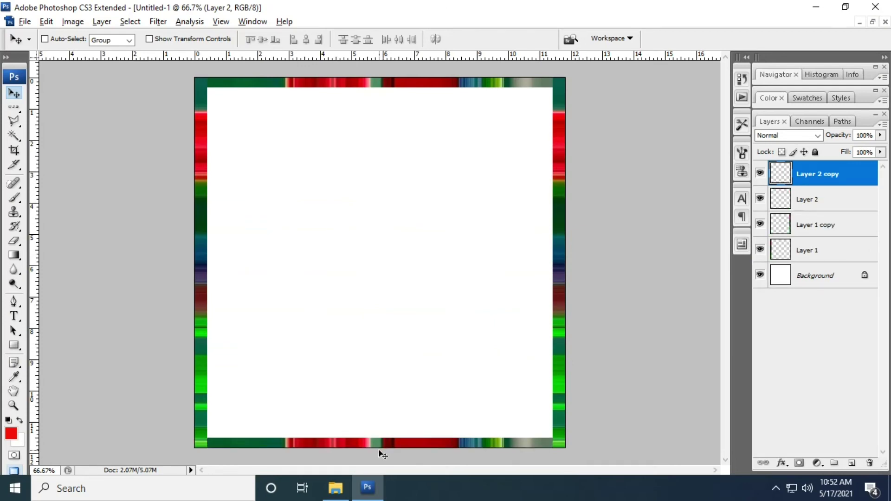
Step: Open Birds.jpg, zoom out, select the whole photo, and switch back to Untitled-1
{"action": "left_click", "coordinate": [24, 21]}
{"action": "left_click", "coordinate": [48, 50]}
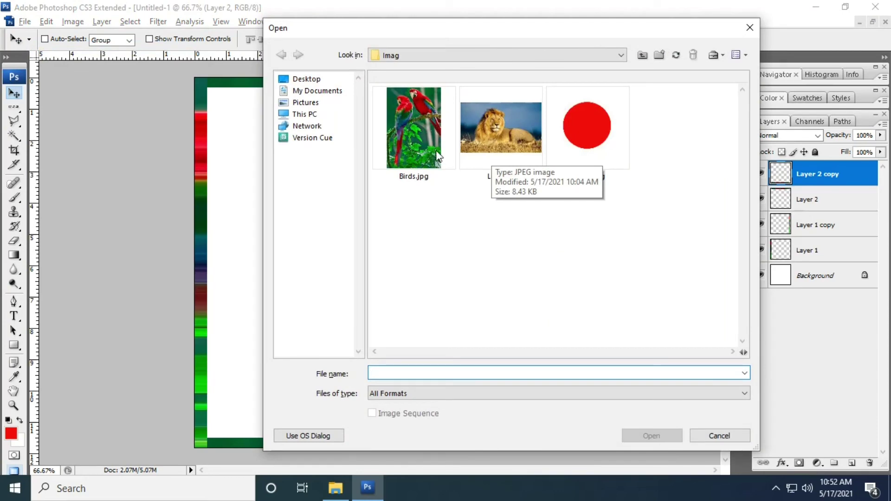
{"action": "double_click", "coordinate": [438, 154]}
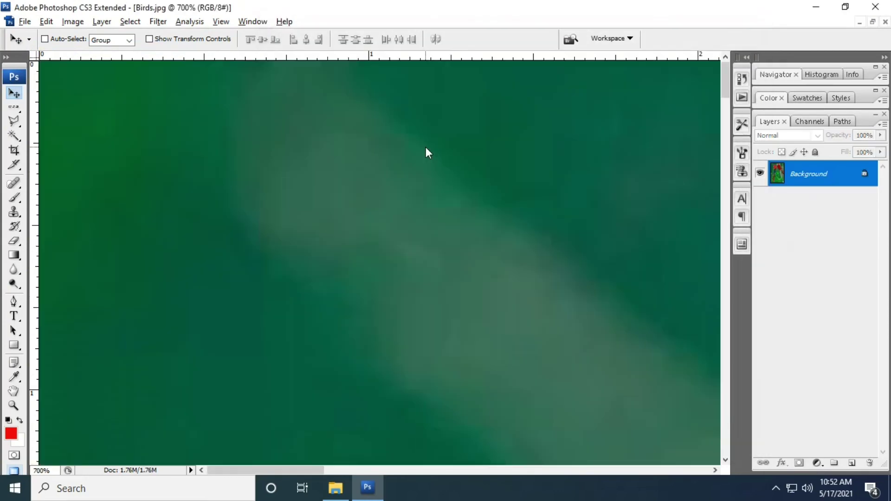
{"action": "scroll", "coordinate": [426, 146], "scroll_direction": "down", "scroll_amount": 6}
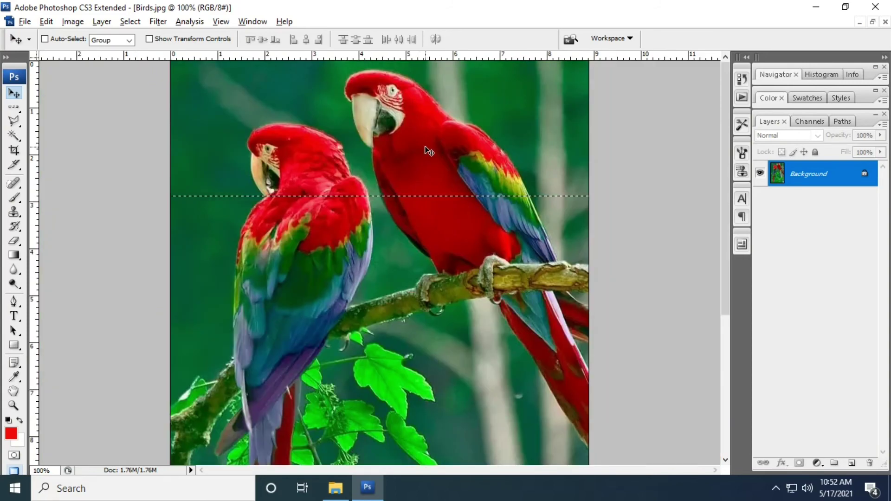
{"action": "scroll", "coordinate": [425, 147], "scroll_direction": "down", "scroll_amount": 2}
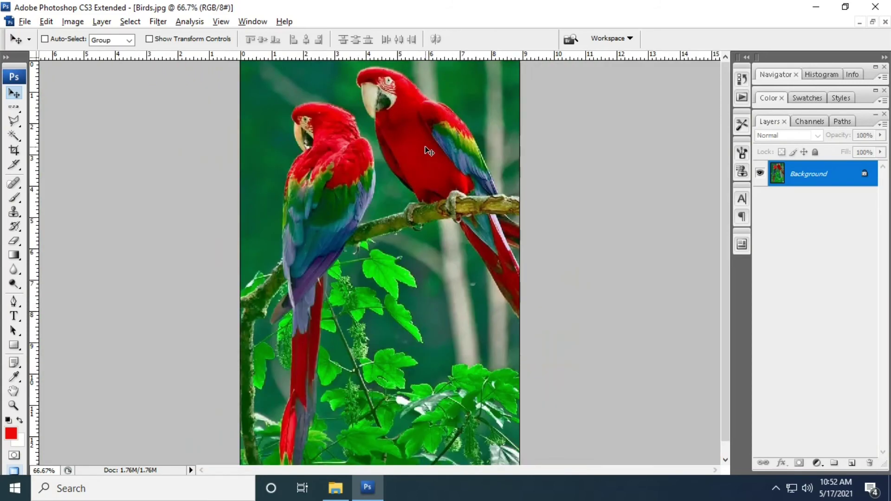
{"action": "key", "text": "ctrl+a"}
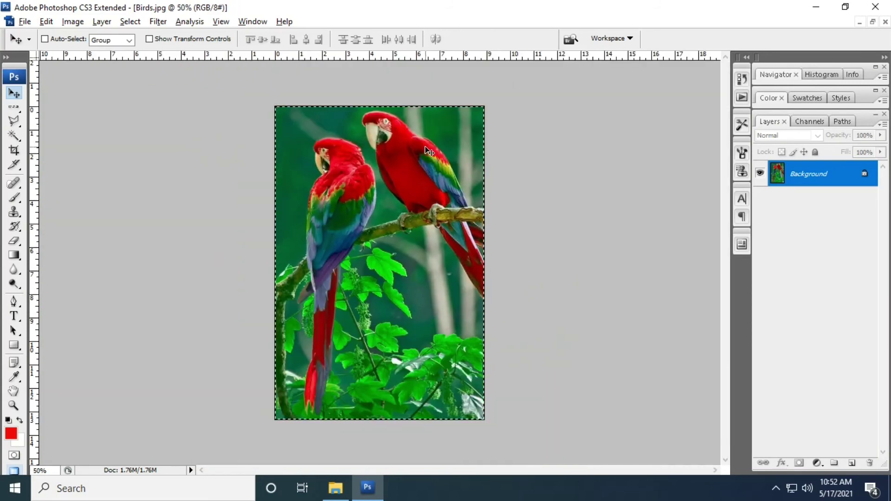
{"action": "key", "text": "ctrl+Tab"}
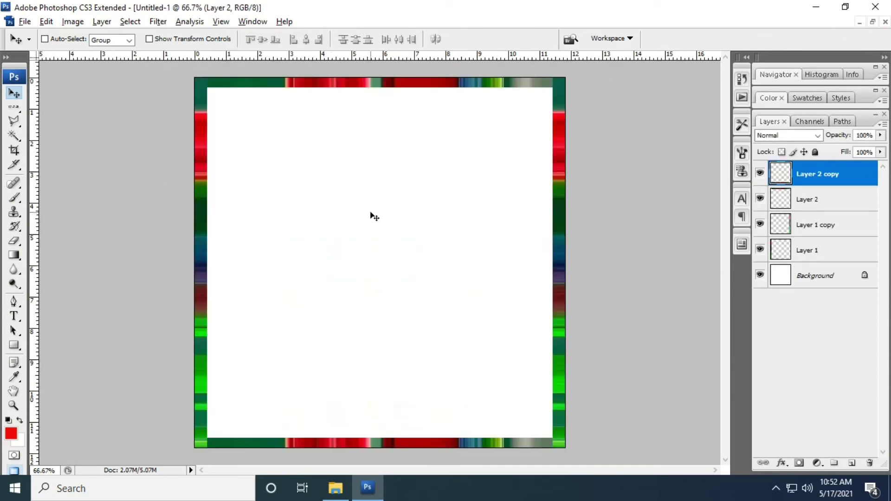
{"action": "key", "text": "ctrl+v"}
{"action": "left_click_drag", "start_coordinate": [375, 217], "coordinate": [339, 228]}
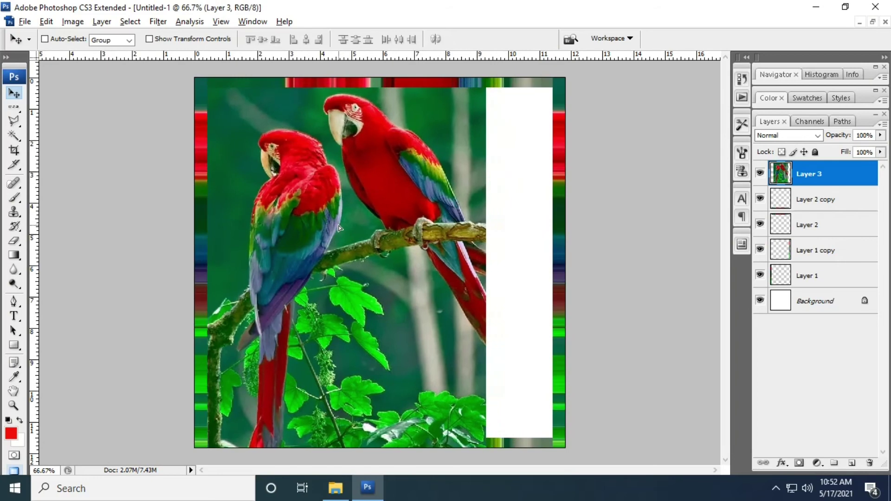
{"action": "key", "text": "ctrl+t"}
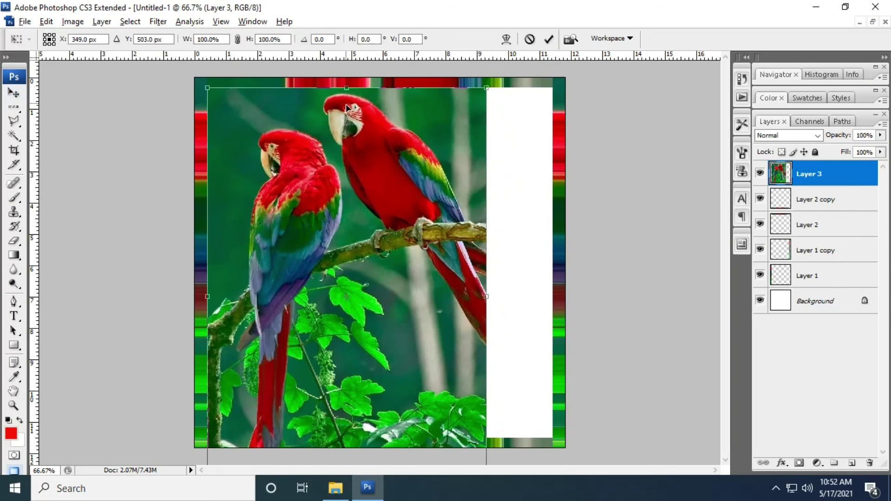
{"action": "left_click_drag", "start_coordinate": [348, 91], "coordinate": [347, 133]}
{"action": "left_click_drag", "start_coordinate": [346, 271], "coordinate": [346, 225]}
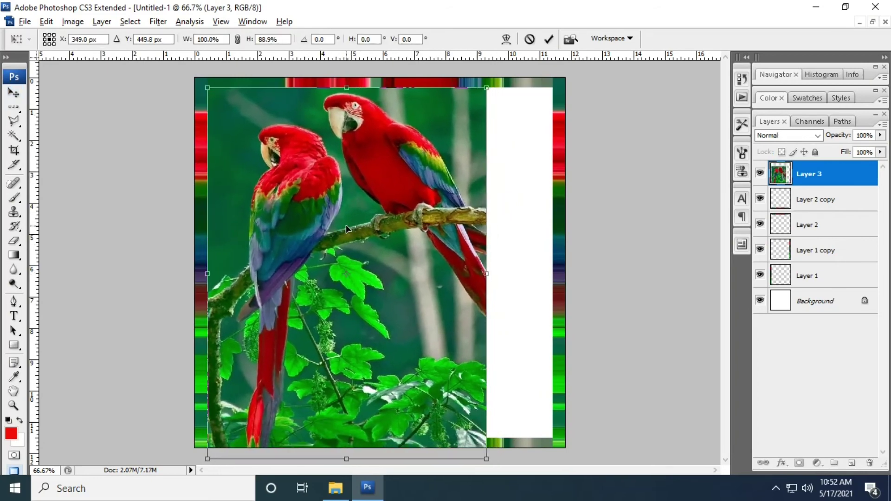
{"action": "left_click_drag", "start_coordinate": [341, 459], "coordinate": [344, 436]}
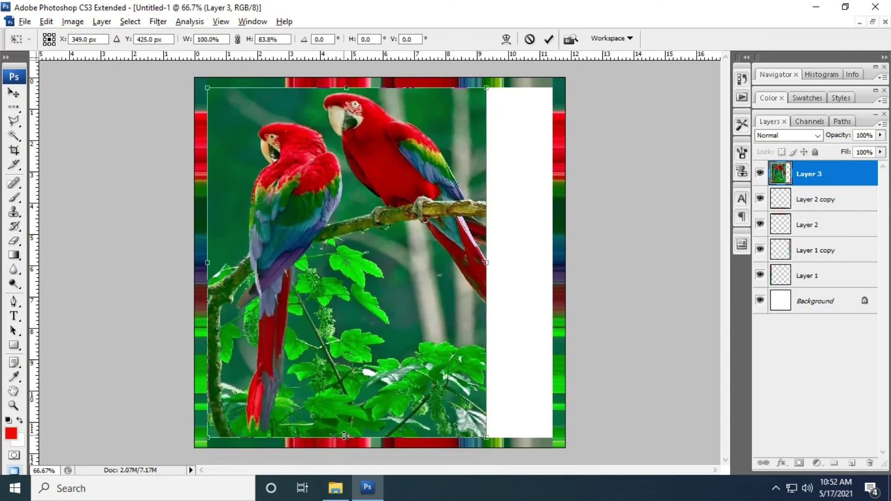
{"action": "left_click_drag", "start_coordinate": [486, 268], "coordinate": [549, 264]}
{"action": "left_click", "coordinate": [14, 93]}
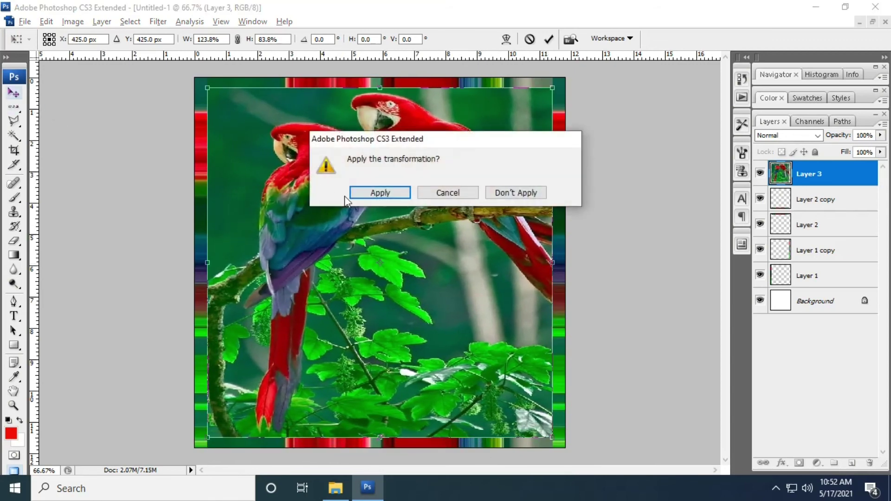
{"action": "left_click", "coordinate": [380, 196]}
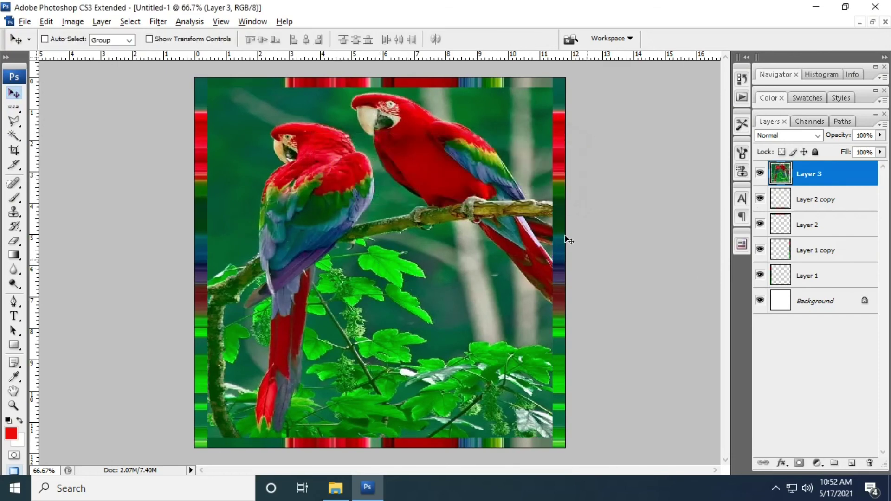
{"action": "left_click", "coordinate": [870, 463]}
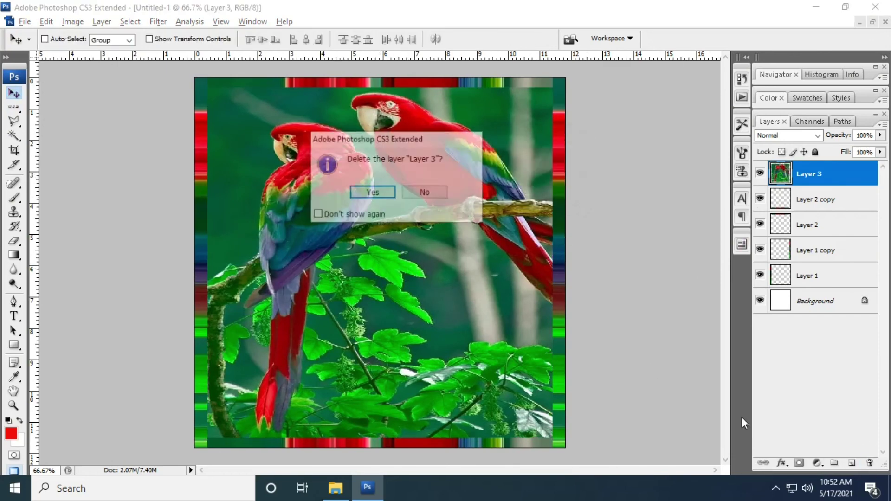
{"action": "left_click", "coordinate": [377, 193]}
Step: Place Lion.jpg, move it to the top-left, and scale it to fill the striped border's interior
{"action": "left_click", "coordinate": [25, 22]}
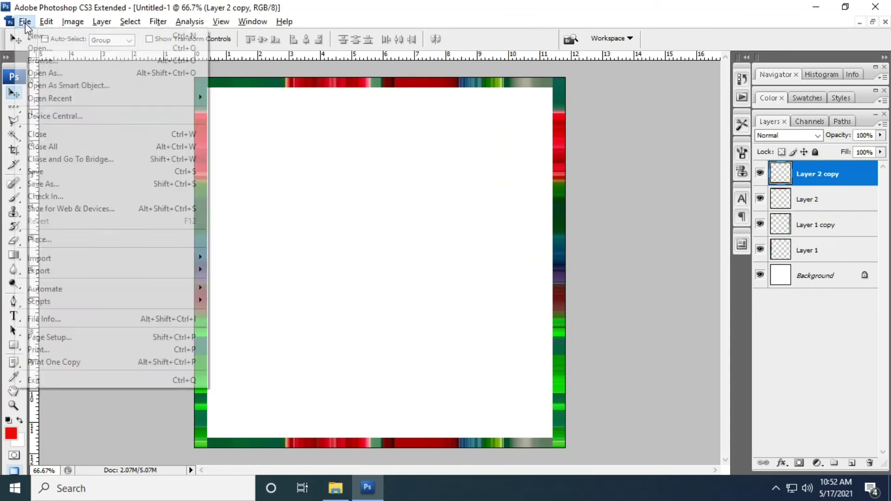
{"action": "left_click", "coordinate": [60, 239]}
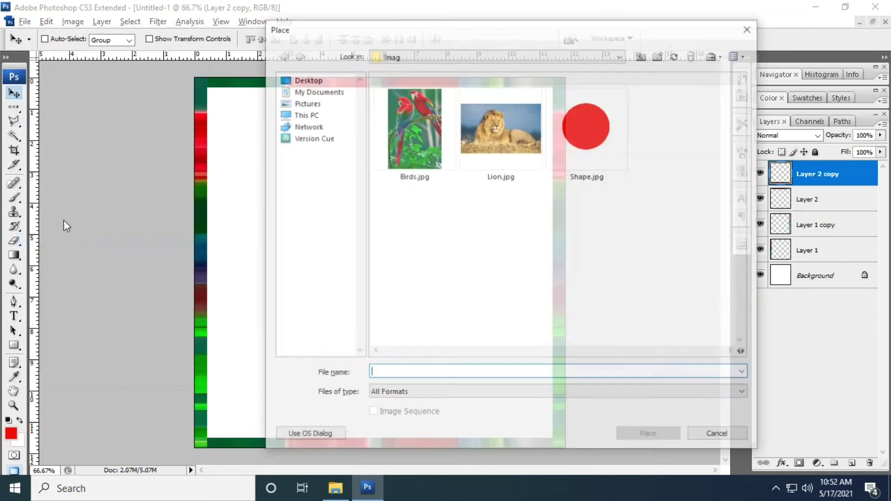
{"action": "double_click", "coordinate": [505, 135]}
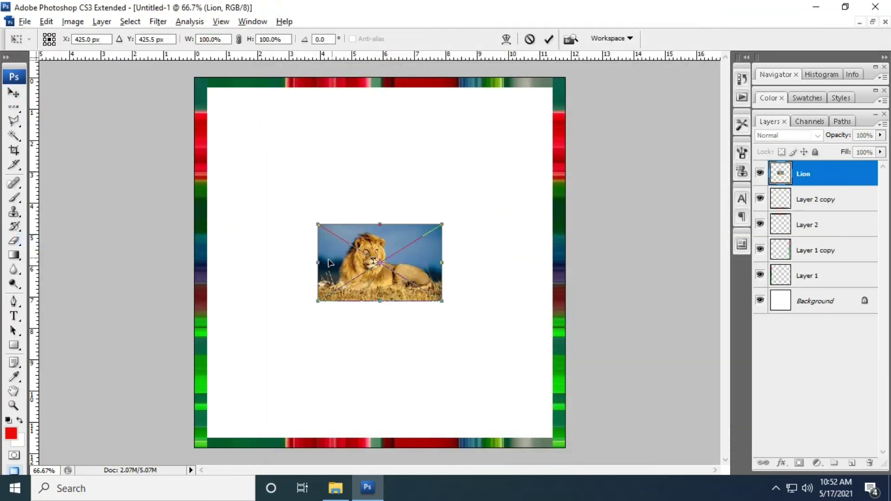
{"action": "left_click_drag", "start_coordinate": [328, 260], "coordinate": [244, 135]}
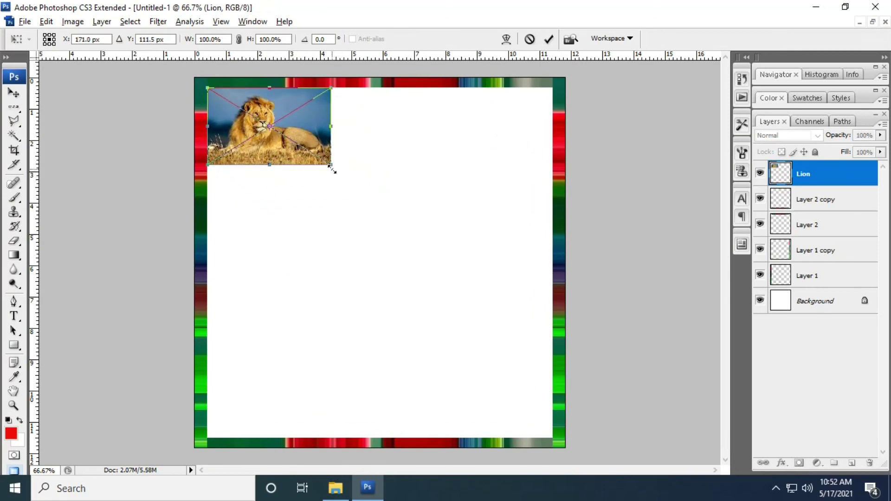
{"action": "left_click_drag", "start_coordinate": [332, 169], "coordinate": [552, 439]}
{"action": "left_click", "coordinate": [14, 92]}
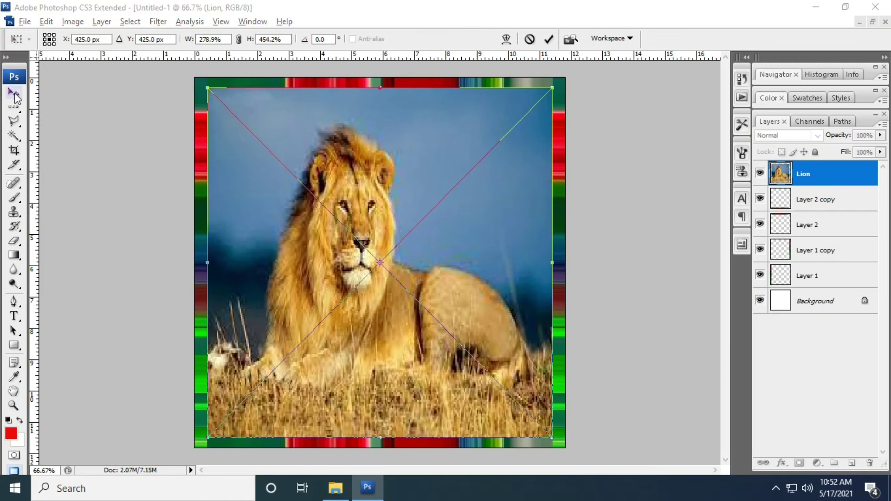
{"action": "left_click", "coordinate": [405, 195]}
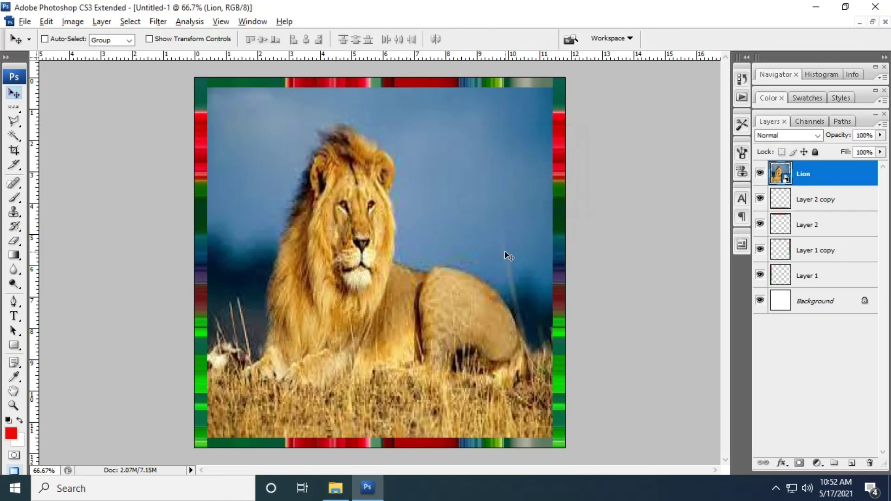
{"action": "left_click", "coordinate": [818, 7]}
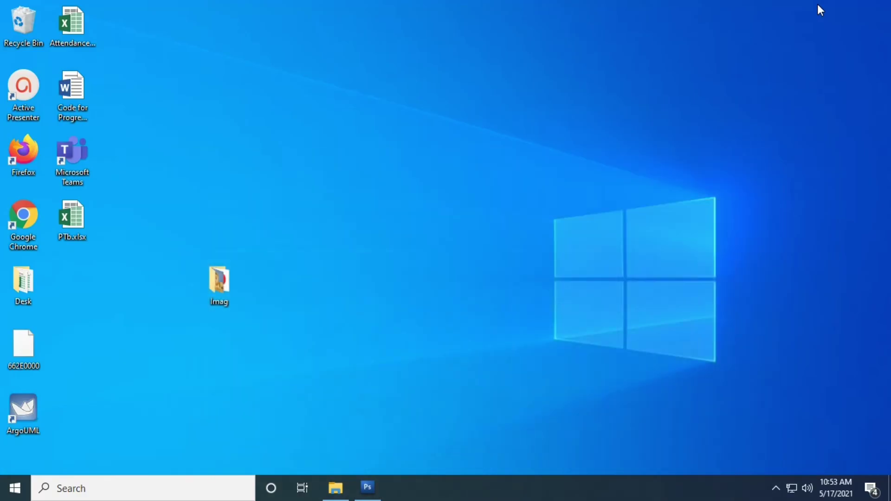
{"action": "left_click", "coordinate": [359, 481]}
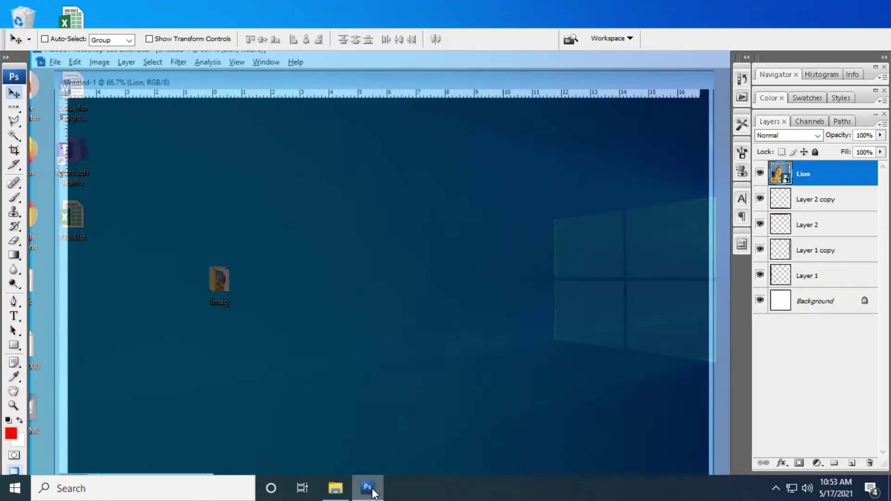
{"action": "left_click", "coordinate": [776, 489]}
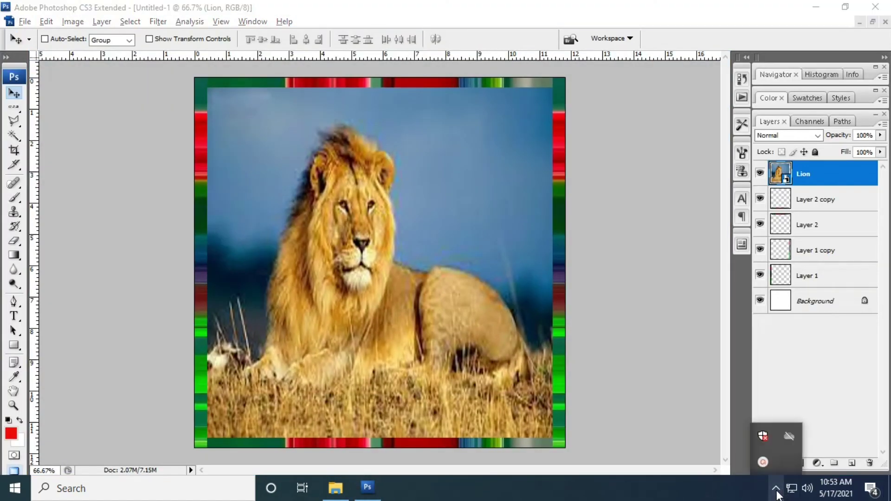